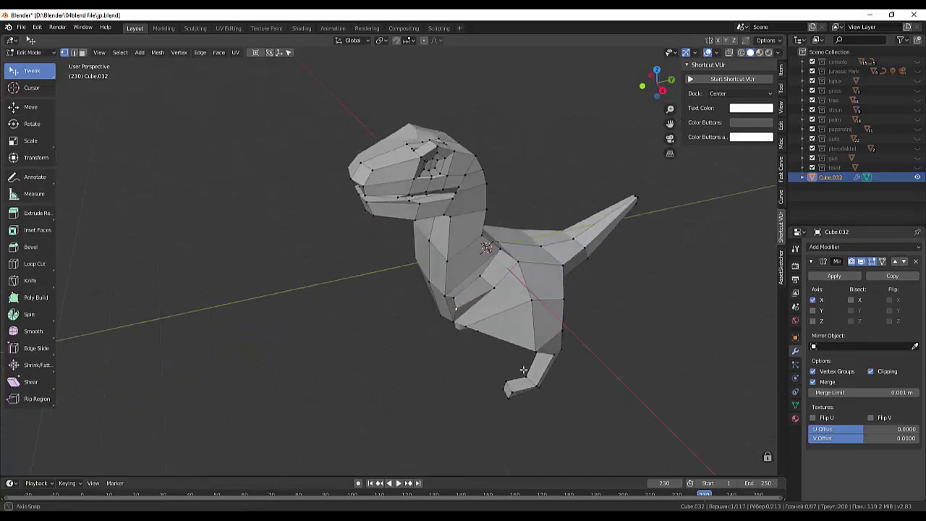
- Pull two chest vertices to reshape the T-rex's chest
{"action": "mouse_move", "coordinate": [463, 325]}
{"action": "left_mouse_down"}
{"action": "mouse_move", "coordinate": [497, 298]}
{"action": "mouse_move", "coordinate": [483, 288]}
{"action": "left_mouse_up"}
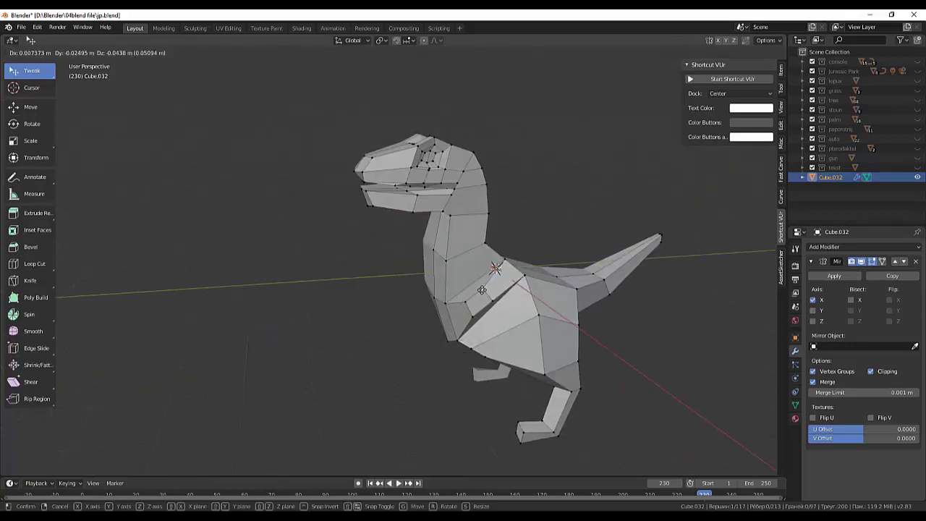
{"action": "mouse_move", "coordinate": [483, 288]}
{"action": "middle_mouse_down"}
{"action": "mouse_move", "coordinate": [571, 342]}
{"action": "mouse_move", "coordinate": [435, 333]}
{"action": "middle_mouse_up"}
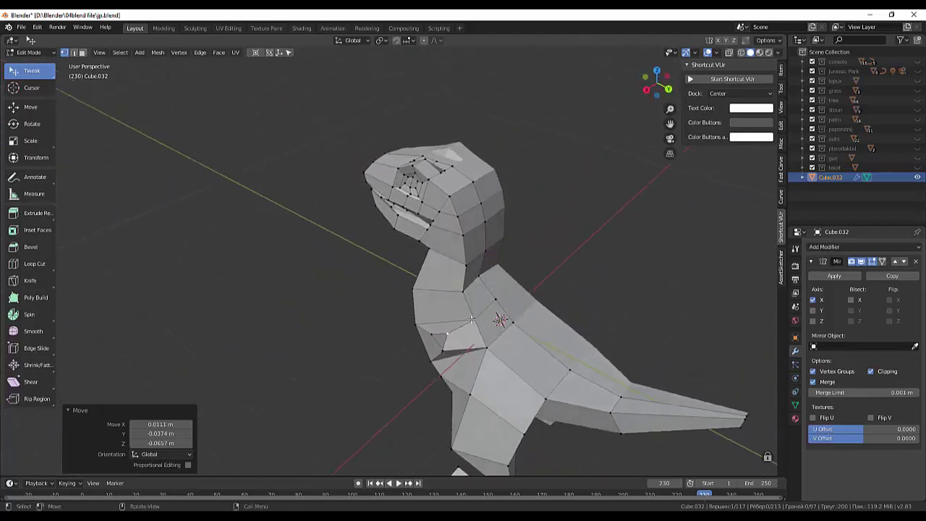
{"action": "left_click_drag", "start_coordinate": [432, 338], "coordinate": [436, 334]}
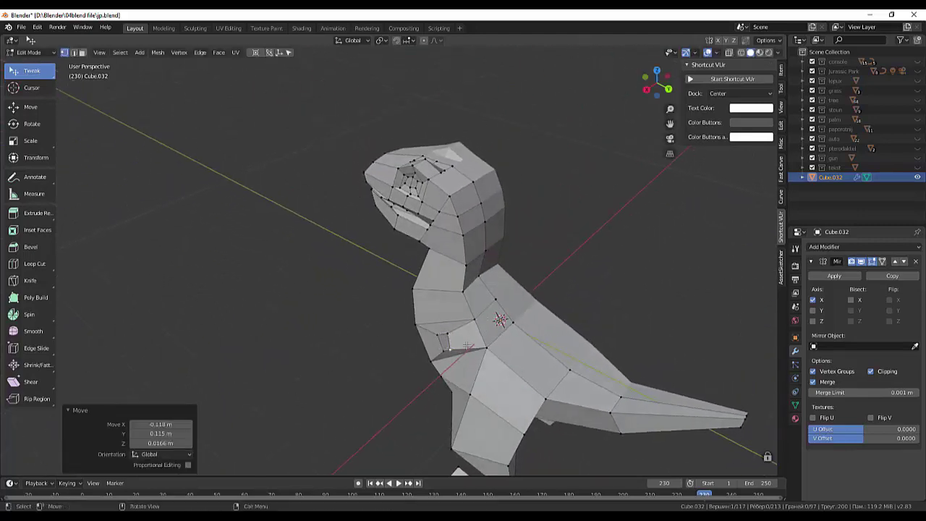
{"action": "mouse_move", "coordinate": [437, 334]}
{"action": "middle_mouse_down"}
{"action": "mouse_move", "coordinate": [508, 264]}
{"action": "mouse_move", "coordinate": [451, 270]}
{"action": "middle_mouse_up"}
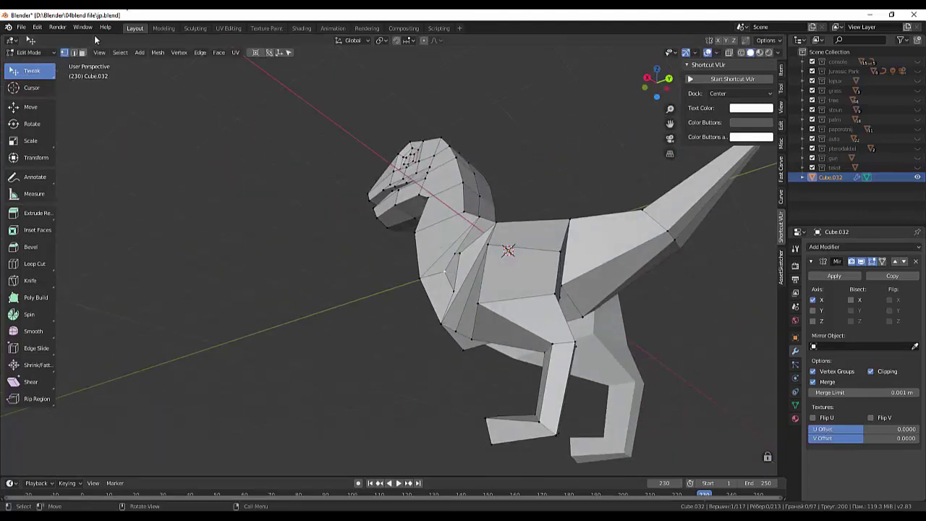
- Extrude a chest face outward and move it into position
{"action": "key", "text": "e"}
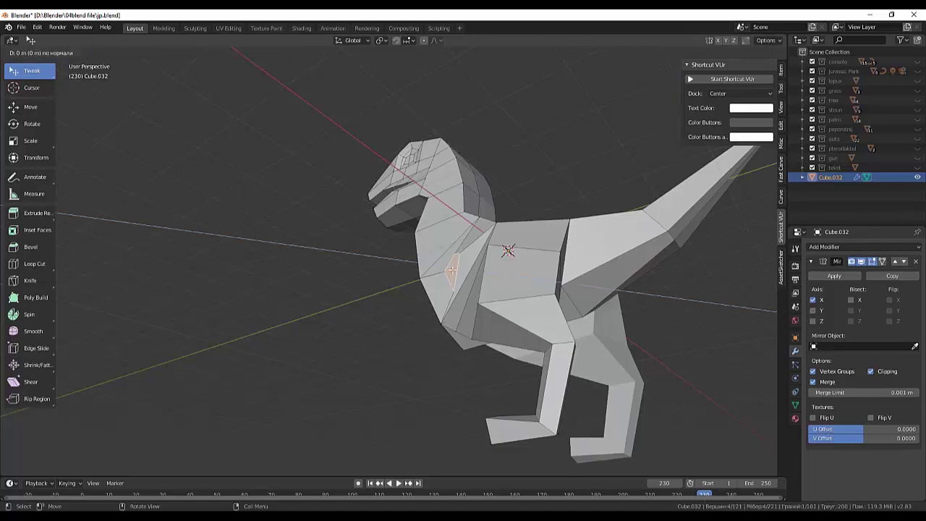
{"action": "left_click", "coordinate": [452, 270]}
{"action": "mouse_move", "coordinate": [452, 270]}
{"action": "middle_mouse_down"}
{"action": "mouse_move", "coordinate": [509, 315]}
{"action": "mouse_move", "coordinate": [496, 303]}
{"action": "mouse_move", "coordinate": [491, 207]}
{"action": "middle_mouse_up"}
{"action": "key", "text": "g"}
{"action": "left_click", "coordinate": [476, 291]}
- Reposition the selected chest geometry with a couple more moves
{"action": "key", "text": "g"}
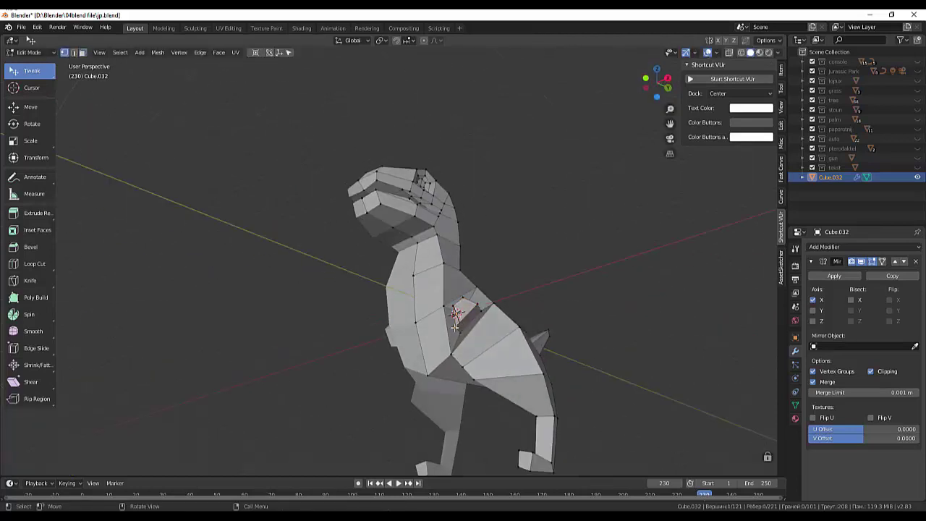
{"action": "key", "text": "Escape"}
{"action": "key", "text": "g"}
{"action": "left_click", "coordinate": [475, 306]}
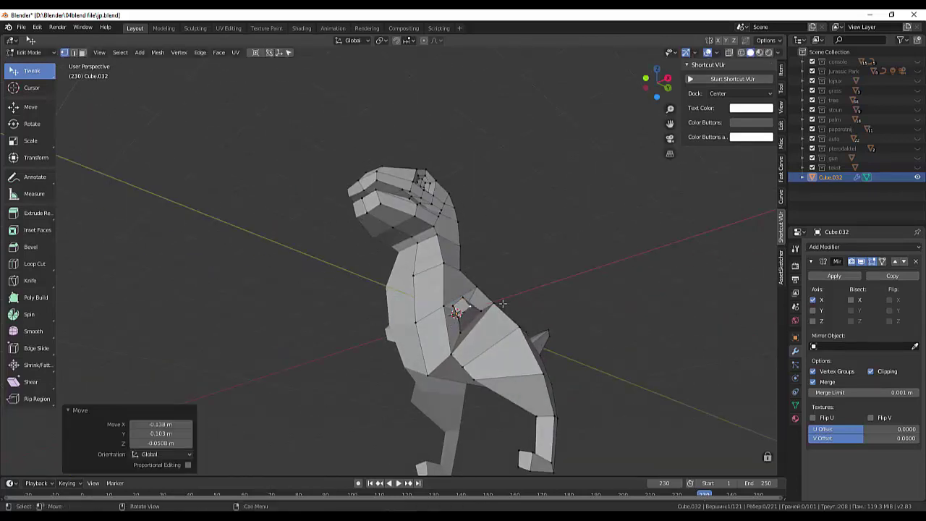
{"action": "middle_click_drag", "start_coordinate": [474, 306], "coordinate": [458, 296]}
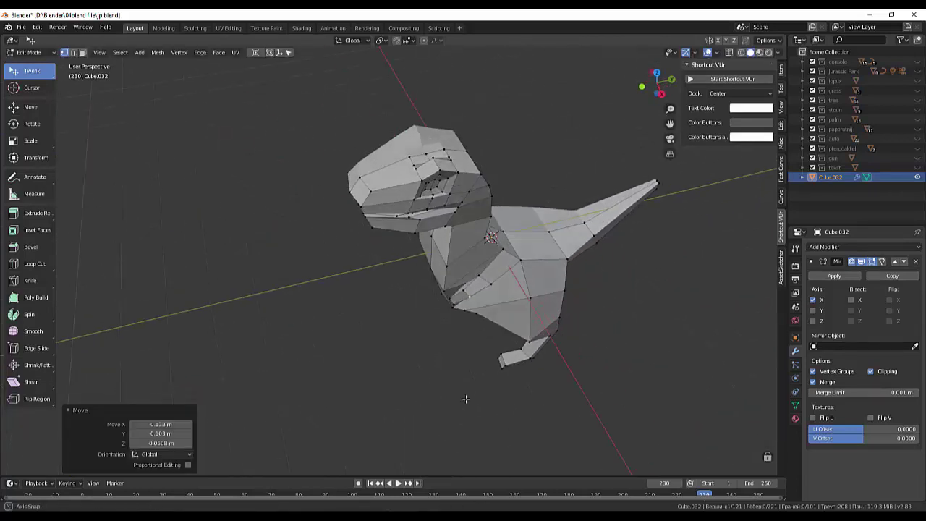
{"action": "key", "text": "g"}
{"action": "left_click", "coordinate": [454, 302]}
{"action": "middle_click_drag", "start_coordinate": [455, 303], "coordinate": [445, 305]}
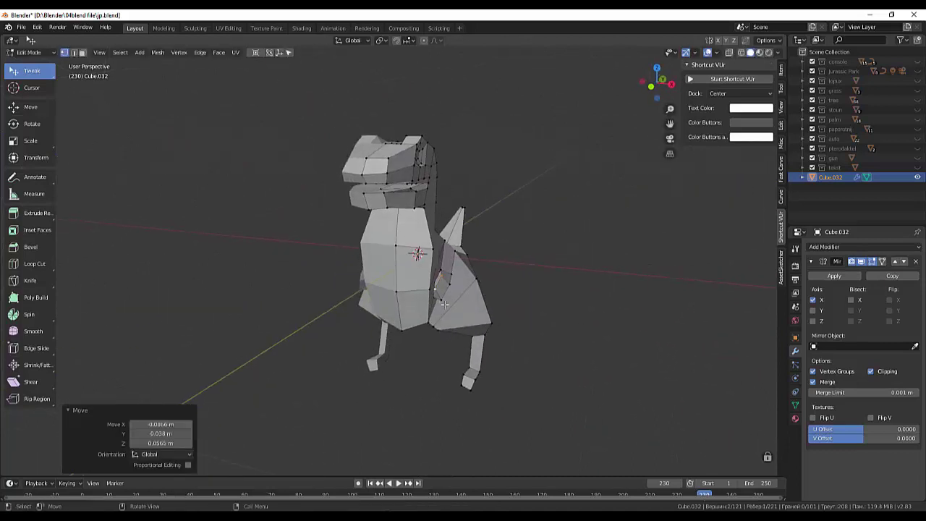
- In front orthographic view, shift the selected chest vertices sideways
{"action": "key", "text": "KP_3"}
{"action": "key", "text": "KP_1"}
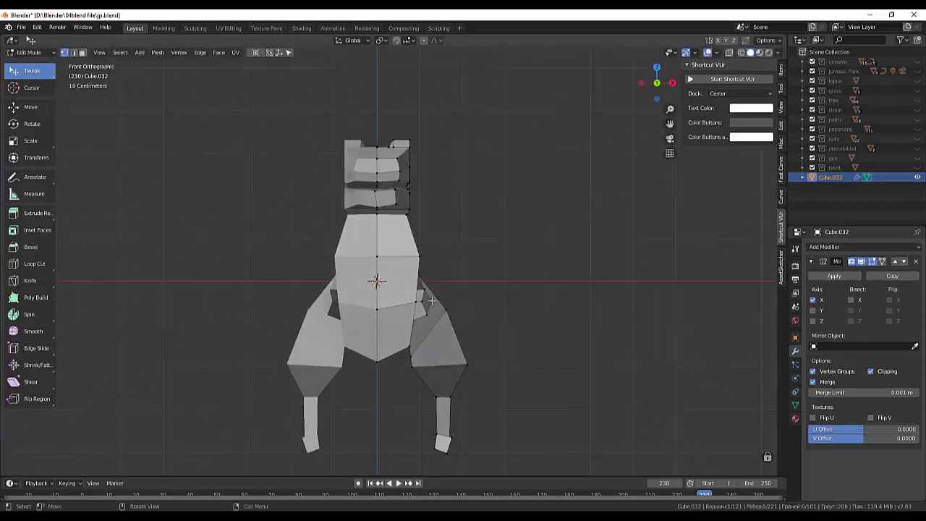
{"action": "key", "text": "g"}
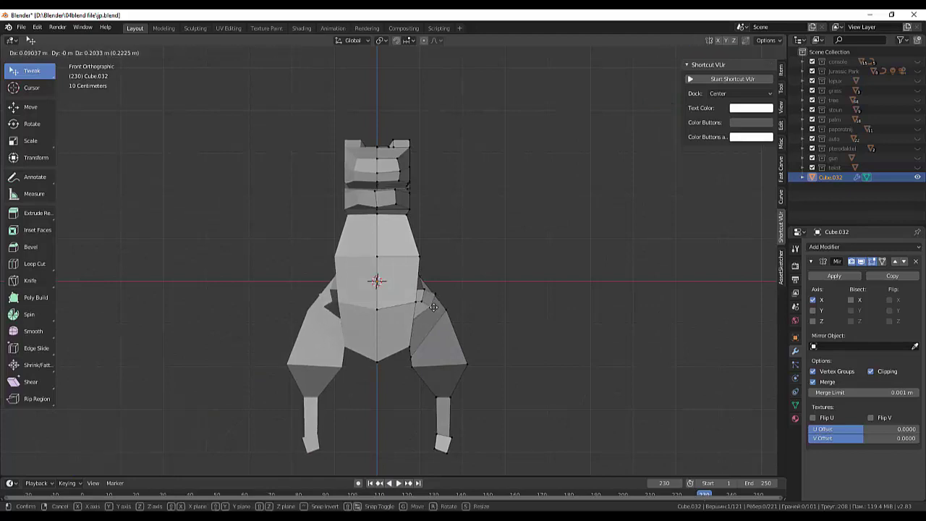
{"action": "left_click", "coordinate": [422, 301]}
{"action": "key", "text": "g"}
{"action": "left_click", "coordinate": [422, 301]}
{"action": "middle_click_drag", "start_coordinate": [422, 301], "coordinate": [428, 289]}
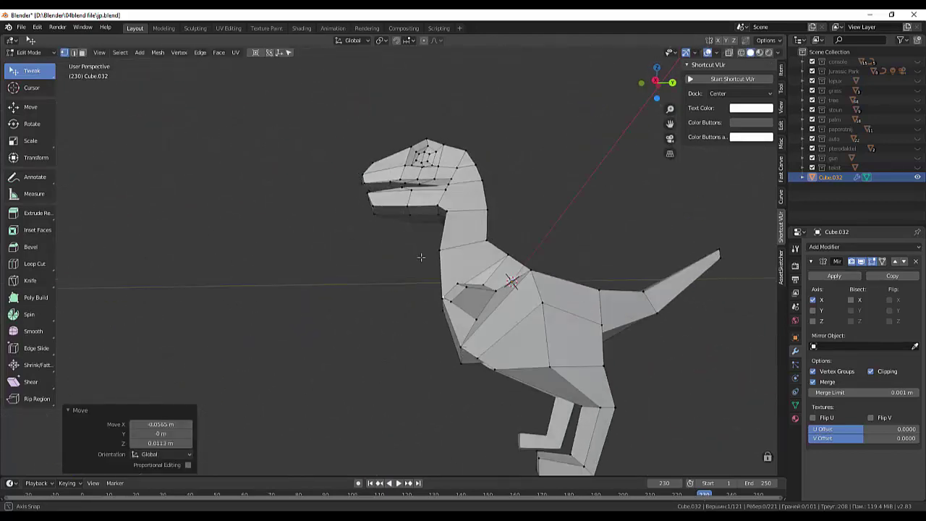
- In Edge select, move chest edges, then select the chest face for the arm
{"action": "left_click", "coordinate": [73, 53]}
{"action": "left_click", "coordinate": [436, 292]}
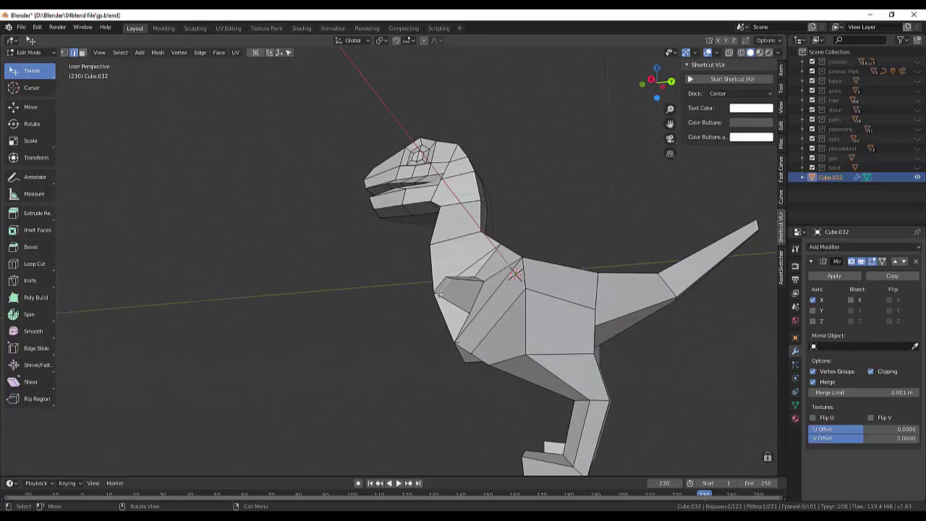
{"action": "key", "text": "g"}
{"action": "left_click", "coordinate": [451, 300]}
{"action": "mouse_move", "coordinate": [451, 300]}
{"action": "middle_mouse_down"}
{"action": "mouse_move", "coordinate": [641, 252]}
{"action": "mouse_move", "coordinate": [661, 287]}
{"action": "mouse_move", "coordinate": [619, 226]}
{"action": "mouse_move", "coordinate": [413, 316]}
{"action": "mouse_move", "coordinate": [640, 300]}
{"action": "mouse_move", "coordinate": [464, 307]}
{"action": "middle_mouse_up"}
{"action": "left_click", "coordinate": [448, 302]}
{"action": "key", "text": "g"}
{"action": "left_click", "coordinate": [452, 298]}
{"action": "left_click", "coordinate": [452, 313]}
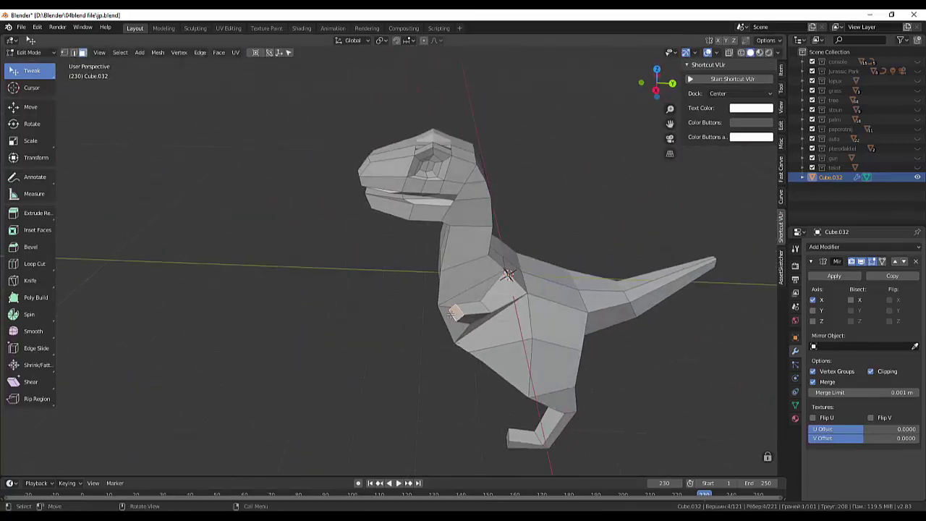
- Extrude the chest face into an arm piece and lower it 0.376 m along Z
{"action": "key", "text": "e"}
{"action": "left_click", "coordinate": [420, 304]}
{"action": "mouse_move", "coordinate": [421, 304]}
{"action": "middle_mouse_down"}
{"action": "mouse_move", "coordinate": [513, 314]}
{"action": "mouse_move", "coordinate": [409, 296]}
{"action": "mouse_move", "coordinate": [540, 339]}
{"action": "mouse_move", "coordinate": [546, 314]}
{"action": "middle_mouse_up"}
{"action": "key", "text": "g"}
{"action": "left_click", "coordinate": [490, 323]}
{"action": "key", "text": "g"}
{"action": "key", "text": "z"}
{"action": "left_click", "coordinate": [416, 311]}
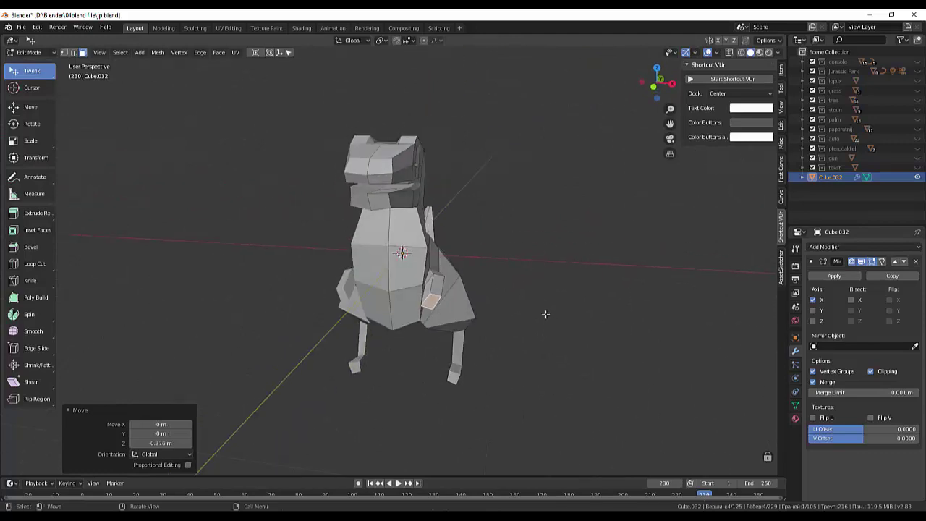
- Rotate the arm piece and scale it down to 0.795
{"action": "key", "text": "r"}
{"action": "left_click", "coordinate": [514, 281]}
{"action": "key", "text": "s"}
{"action": "left_click", "coordinate": [521, 283]}
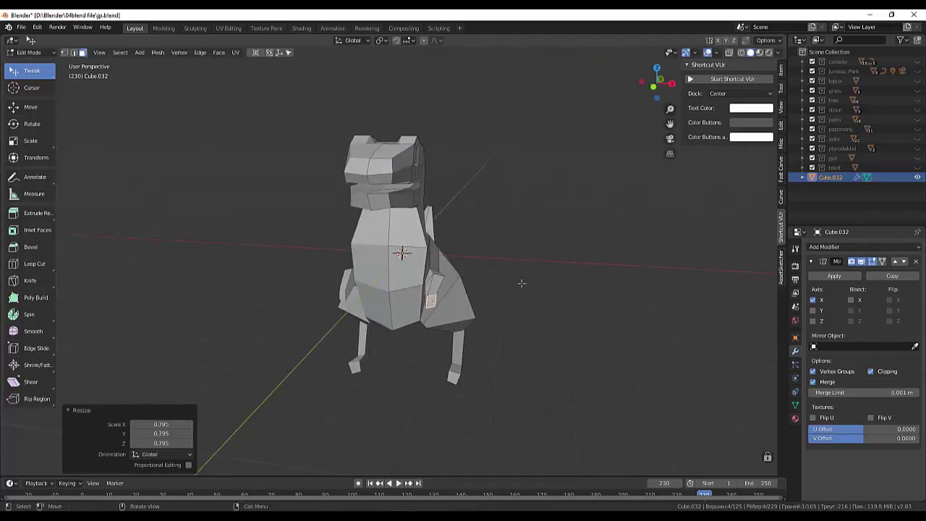
{"action": "mouse_move", "coordinate": [521, 283]}
{"action": "middle_mouse_down"}
{"action": "mouse_move", "coordinate": [384, 245]}
{"action": "mouse_move", "coordinate": [414, 244]}
{"action": "middle_mouse_up"}
{"action": "scroll", "coordinate": [383, 245], "scroll_direction": "up", "scroll_amount": 2}
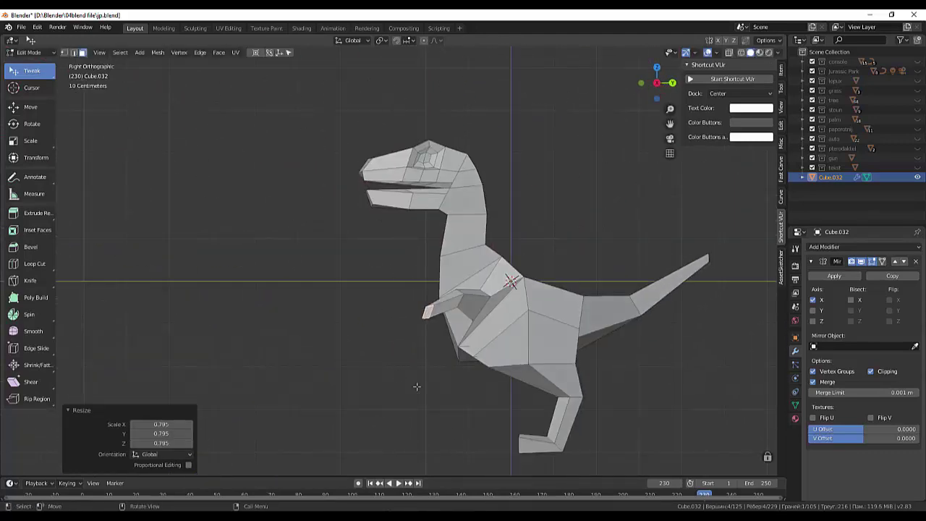
- Rotate the arm -11.3°, then -30.1° around Z to angle it forward
{"action": "key", "text": "r"}
{"action": "left_click", "coordinate": [463, 362]}
{"action": "middle_click_drag", "start_coordinate": [464, 362], "coordinate": [408, 314]}
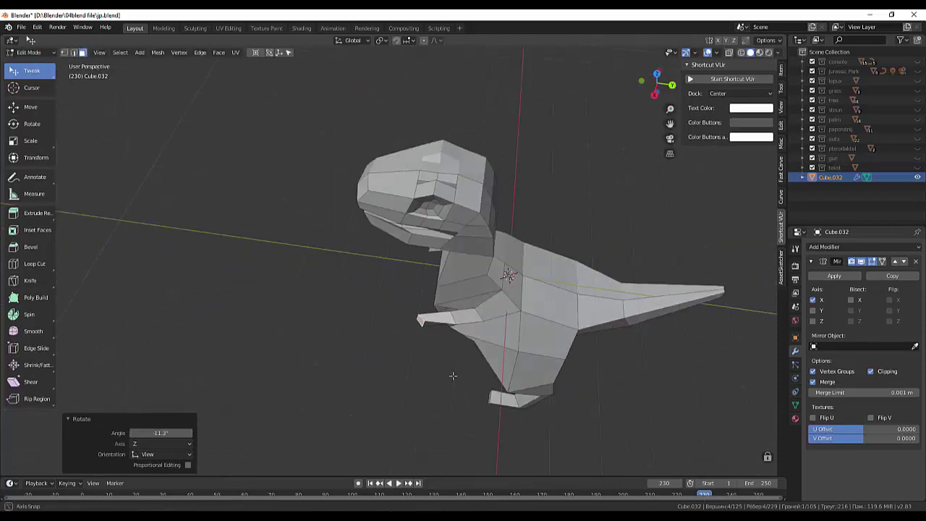
{"action": "key", "text": "r"}
{"action": "key", "text": "z"}
{"action": "left_click", "coordinate": [416, 298]}
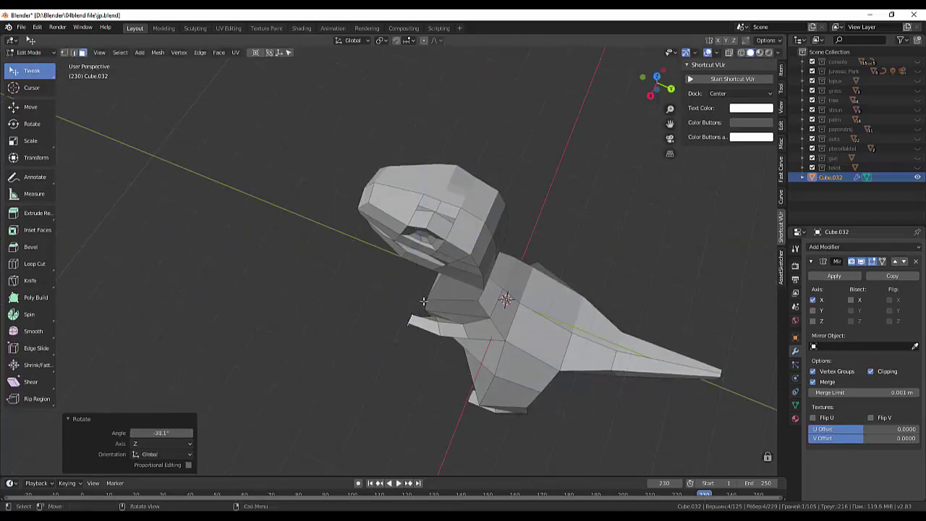
- Cancel an extra rotation and orbit to check both mirrored arms
{"action": "middle_click_drag", "start_coordinate": [499, 289], "coordinate": [615, 275]}
{"action": "key", "text": "r"}
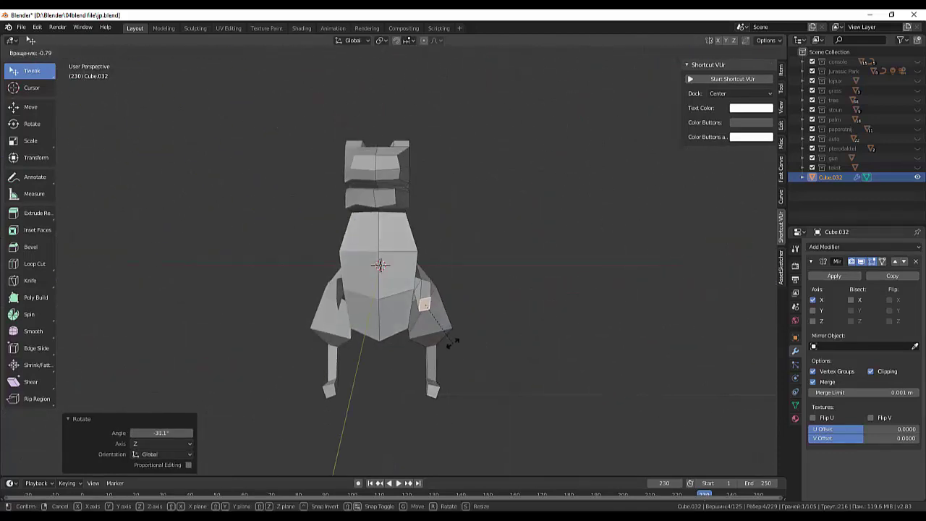
{"action": "right_click", "coordinate": [429, 319]}
{"action": "mouse_move", "coordinate": [429, 319]}
{"action": "middle_mouse_down"}
{"action": "mouse_move", "coordinate": [468, 342]}
{"action": "mouse_move", "coordinate": [441, 309]}
{"action": "middle_mouse_up"}
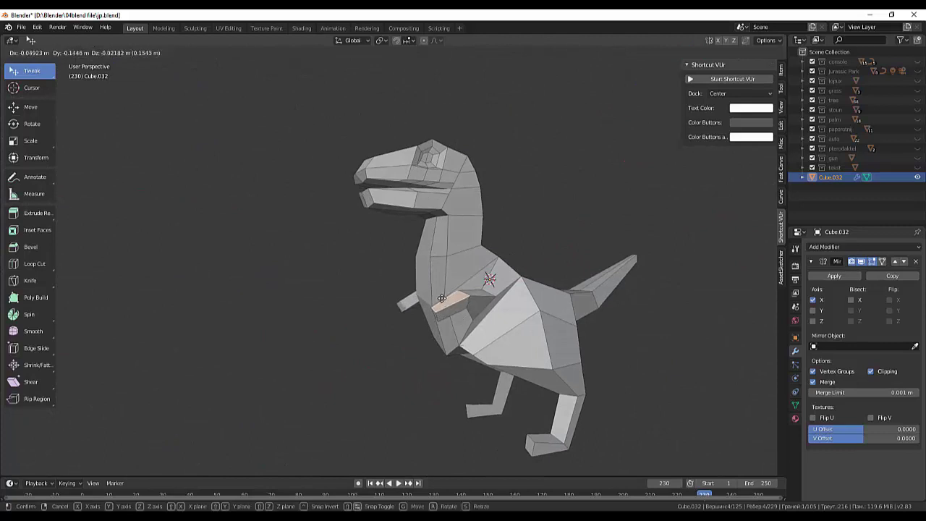
{"action": "middle_click_drag", "start_coordinate": [449, 299], "coordinate": [391, 304]}
{"action": "middle_click_drag", "start_coordinate": [6, 385], "coordinate": [773, 349]}
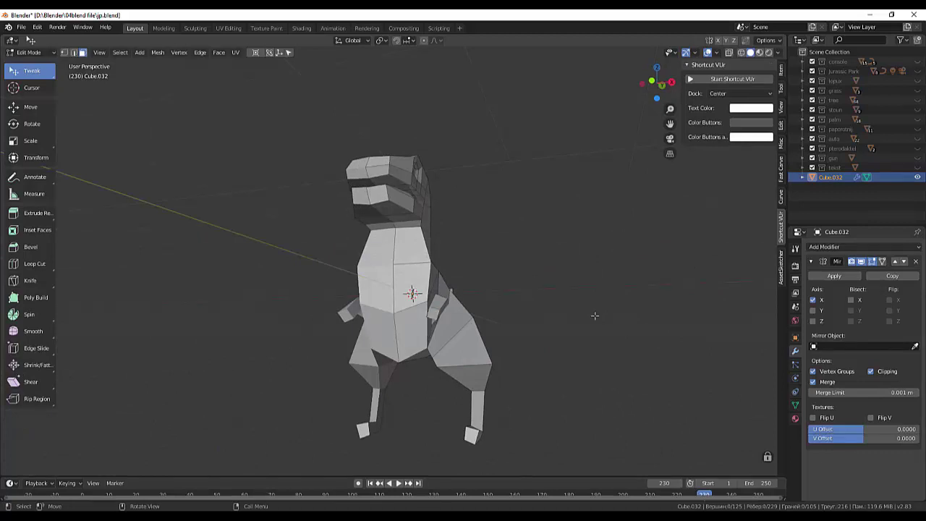
{"action": "mouse_move", "coordinate": [594, 316]}
{"action": "middle_mouse_down"}
{"action": "mouse_move", "coordinate": [452, 369]}
{"action": "mouse_move", "coordinate": [475, 364]}
{"action": "middle_mouse_up"}
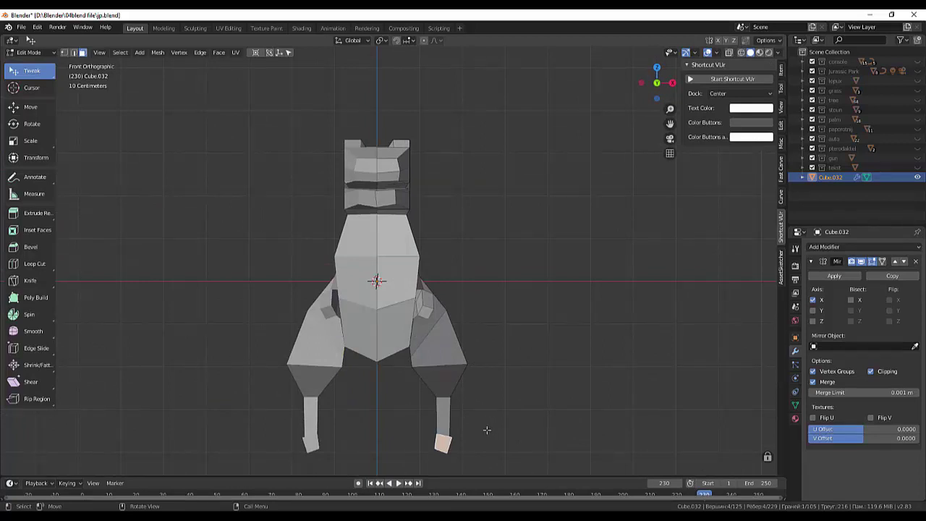
- Rotate the foot piece -17.3° and shift the foot geometry leftward
{"action": "key", "text": "r"}
{"action": "left_click", "coordinate": [468, 416]}
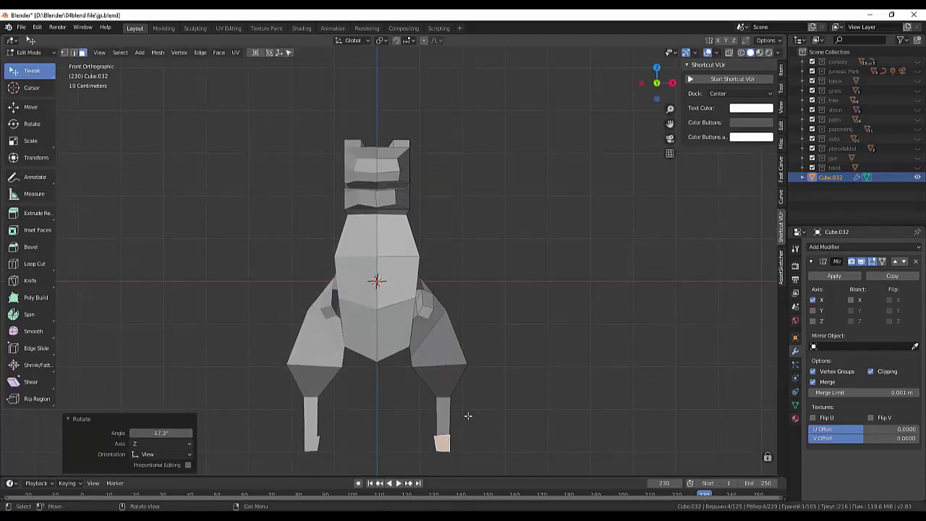
{"action": "left_click", "coordinate": [448, 434]}
{"action": "key", "text": "g"}
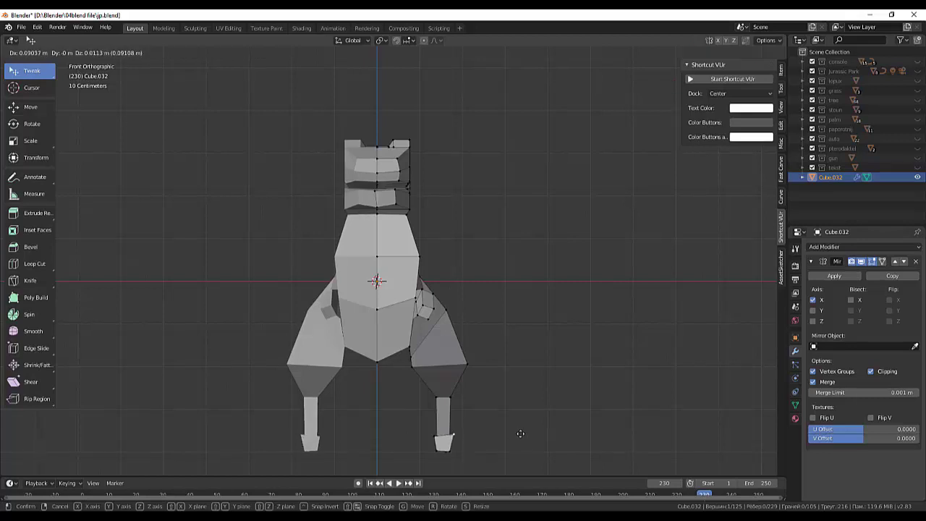
{"action": "left_click", "coordinate": [519, 434]}
{"action": "key", "text": "g"}
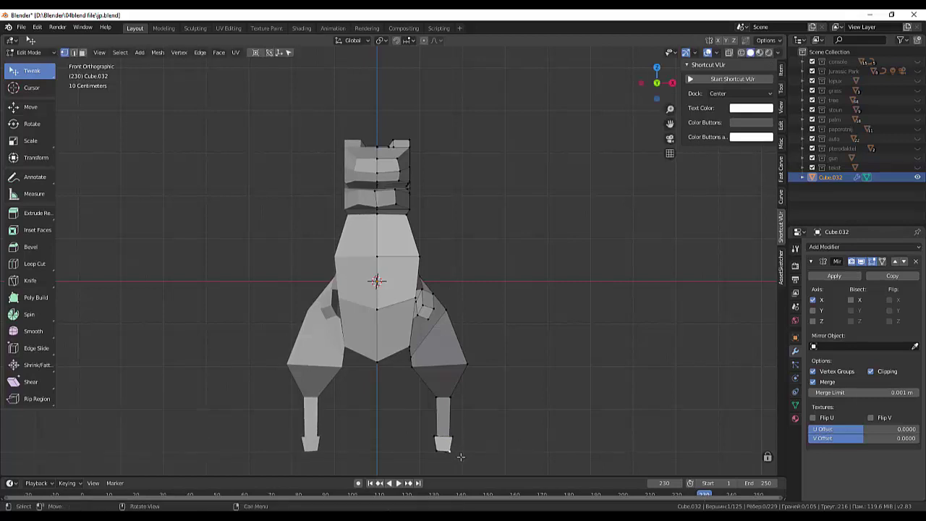
{"action": "left_click", "coordinate": [471, 455]}
{"action": "key", "text": "g"}
{"action": "left_click", "coordinate": [428, 450]}
- Fine-tune the foot vertices with several small moves
{"action": "middle_click_drag", "start_coordinate": [429, 451], "coordinate": [547, 441]}
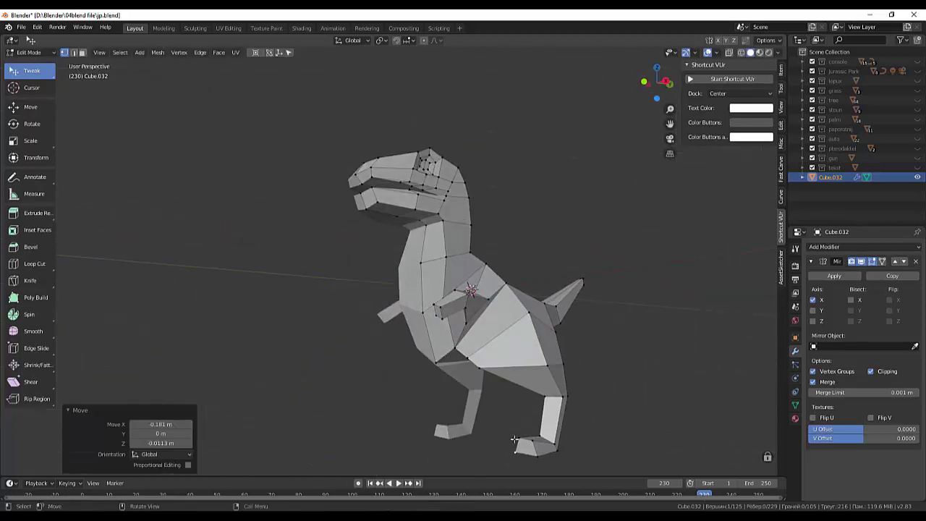
{"action": "key", "text": "g"}
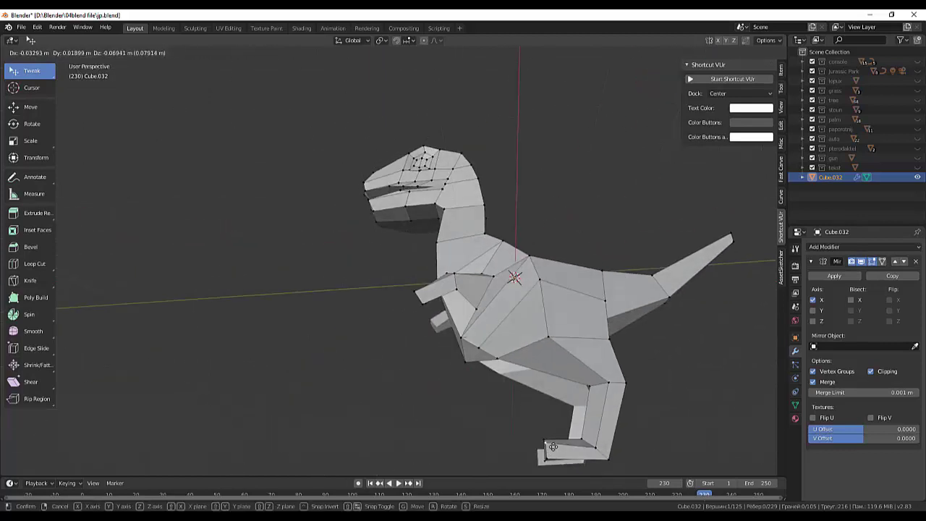
{"action": "left_click", "coordinate": [592, 449]}
{"action": "key", "text": "g"}
{"action": "left_click", "coordinate": [597, 445]}
{"action": "key", "text": "g"}
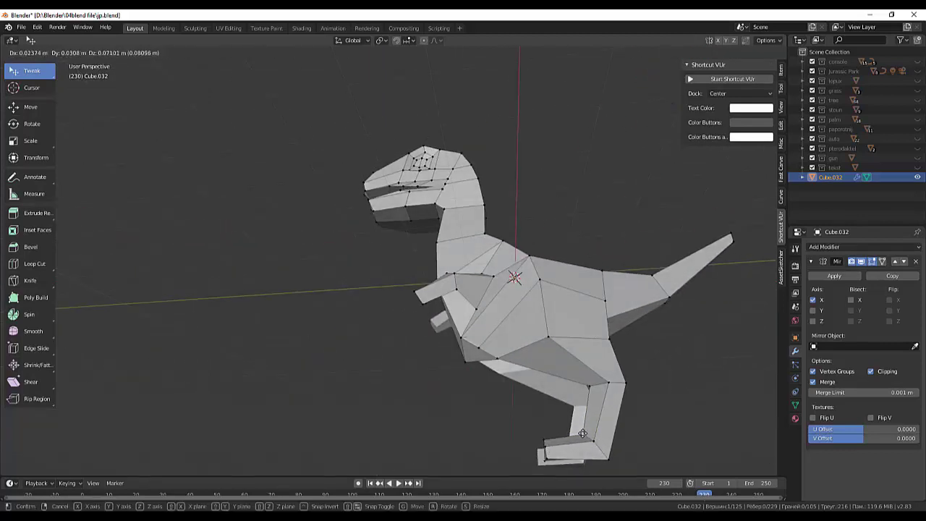
{"action": "left_click", "coordinate": [593, 448]}
{"action": "middle_click_drag", "start_coordinate": [593, 449], "coordinate": [594, 456]}
{"action": "left_click", "coordinate": [491, 435]}
{"action": "key", "text": "g"}
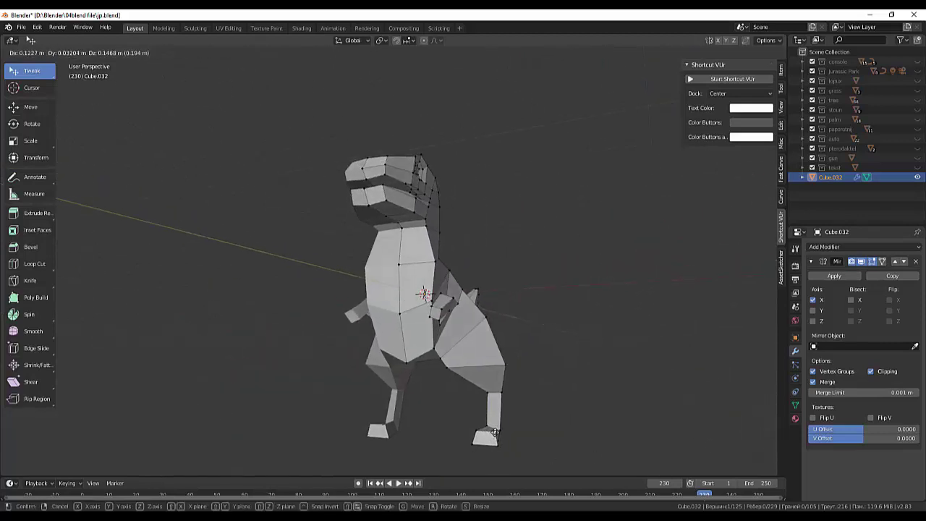
{"action": "left_click", "coordinate": [497, 443]}
- Widen the front foot face along the X axis
{"action": "left_click", "coordinate": [473, 435], "text": "shift"}
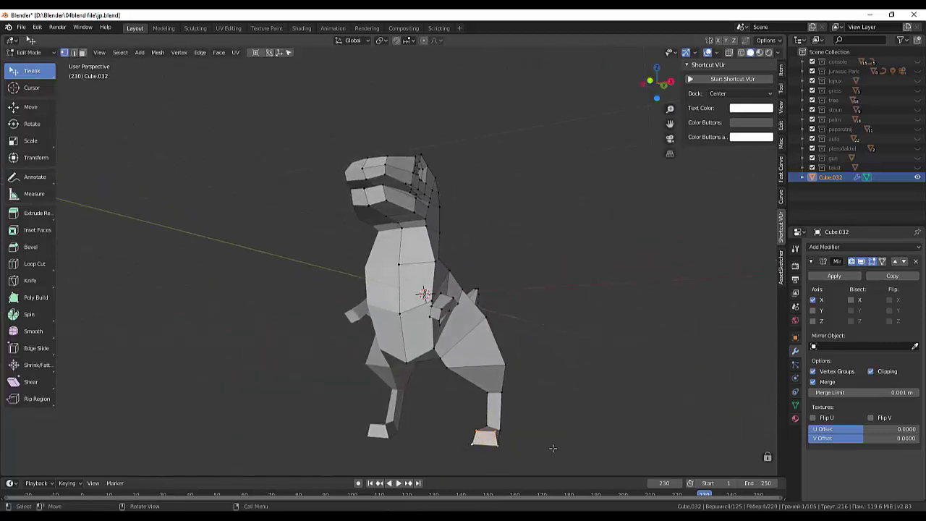
{"action": "key", "text": "s"}
{"action": "key", "text": "x"}
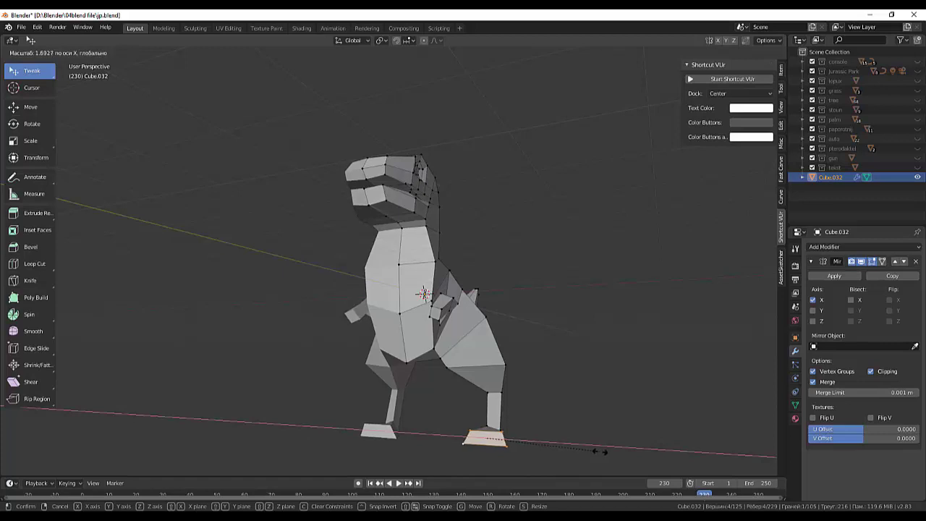
{"action": "left_click", "coordinate": [590, 449]}
{"action": "mouse_move", "coordinate": [590, 449]}
{"action": "middle_mouse_down"}
{"action": "mouse_move", "coordinate": [586, 425]}
{"action": "mouse_move", "coordinate": [503, 396]}
{"action": "mouse_move", "coordinate": [476, 409]}
{"action": "middle_mouse_up"}
- Nudge the foot vertices and knife-cut new edges across the foot
{"action": "left_click", "coordinate": [503, 395]}
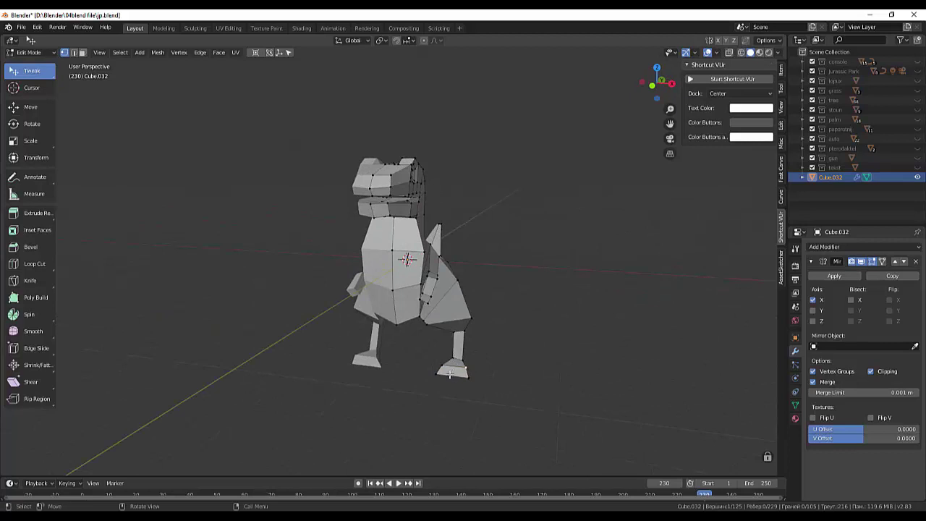
{"action": "mouse_move", "coordinate": [450, 374]}
{"action": "middle_mouse_down"}
{"action": "mouse_move", "coordinate": [505, 412]}
{"action": "mouse_move", "coordinate": [550, 416]}
{"action": "mouse_move", "coordinate": [582, 400]}
{"action": "mouse_move", "coordinate": [530, 425]}
{"action": "mouse_move", "coordinate": [471, 419]}
{"action": "mouse_move", "coordinate": [529, 439]}
{"action": "mouse_move", "coordinate": [610, 447]}
{"action": "mouse_move", "coordinate": [386, 419]}
{"action": "mouse_move", "coordinate": [471, 435]}
{"action": "middle_mouse_up"}
{"action": "key", "text": "g"}
{"action": "left_click", "coordinate": [525, 409]}
{"action": "key", "text": "k"}
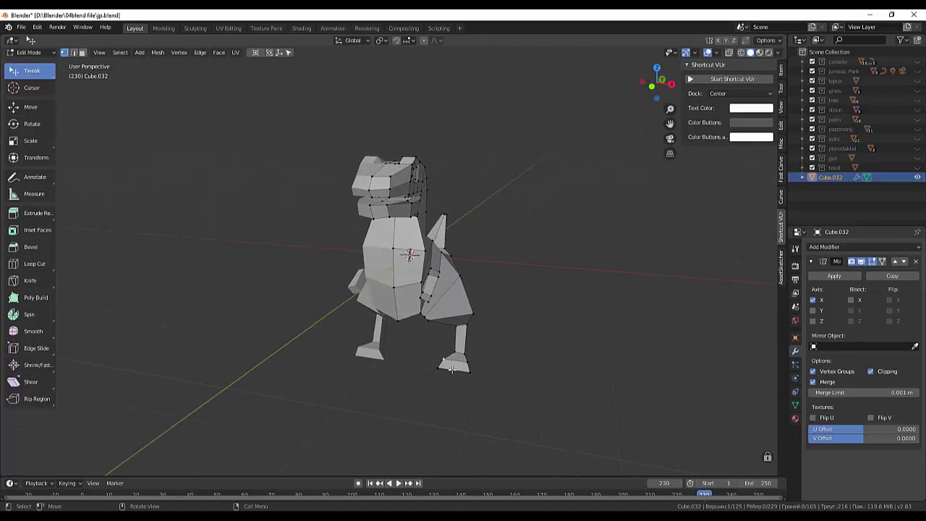
{"action": "key", "text": "Return"}
- Make a second knife cut across the foot
{"action": "key", "text": "k"}
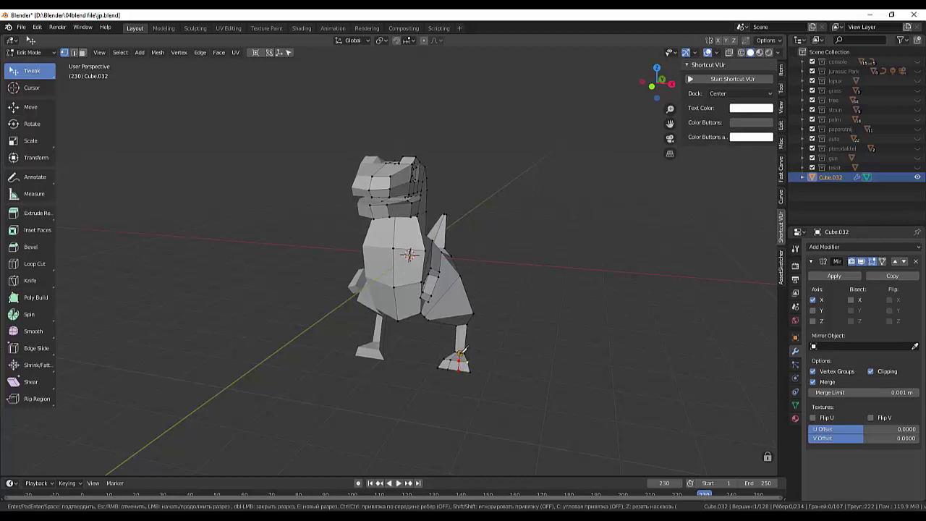
{"action": "key", "text": "Return"}
{"action": "middle_click_drag", "start_coordinate": [591, 407], "coordinate": [71, 60]}
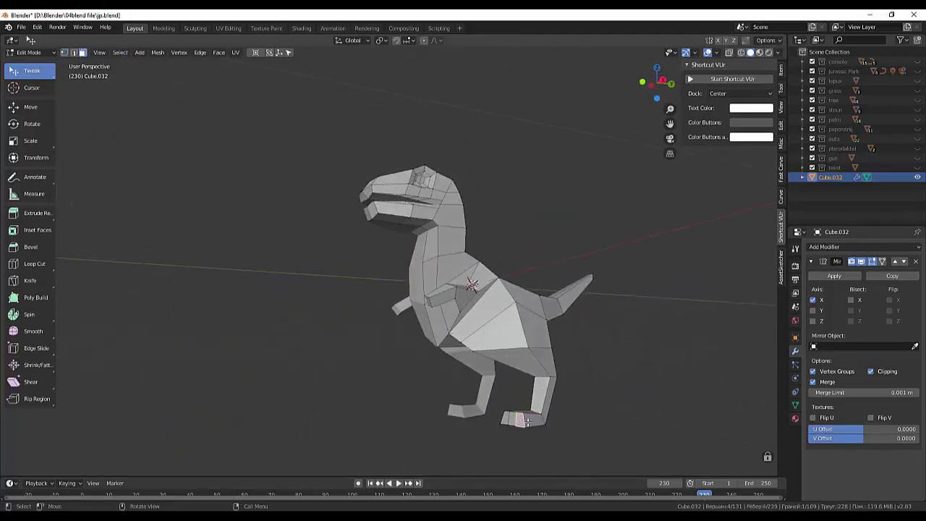
{"action": "mouse_move", "coordinate": [526, 421]}
{"action": "middle_mouse_down"}
{"action": "mouse_move", "coordinate": [463, 438]}
{"action": "mouse_move", "coordinate": [509, 418]}
{"action": "middle_mouse_up"}
- Extrude a first toe and shrink its tip face to 0.596
{"action": "key", "text": "e"}
{"action": "left_click", "coordinate": [453, 438]}
{"action": "left_click", "coordinate": [505, 421]}
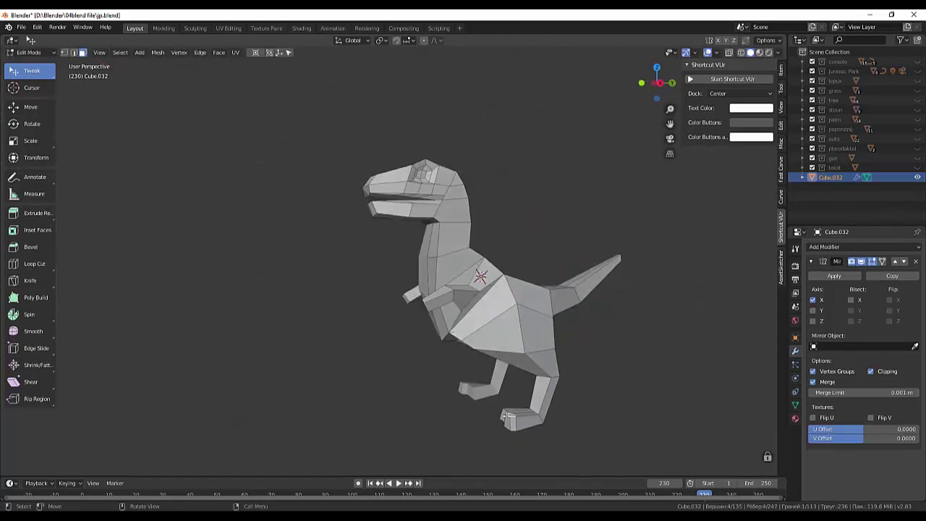
{"action": "key", "text": "s"}
{"action": "left_click", "coordinate": [494, 420]}
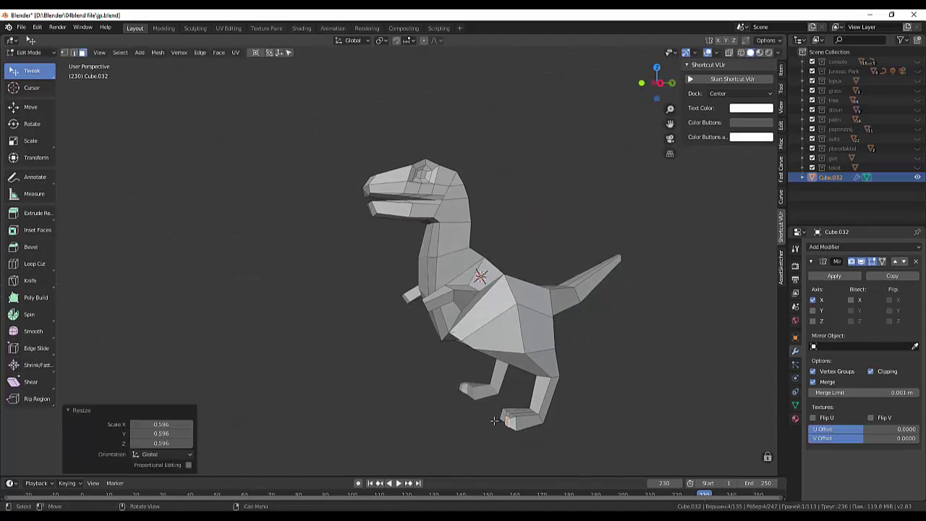
{"action": "key", "text": "g"}
{"action": "left_click", "coordinate": [492, 424]}
- Taper the toe tip further to 0.533
{"action": "key", "text": "s"}
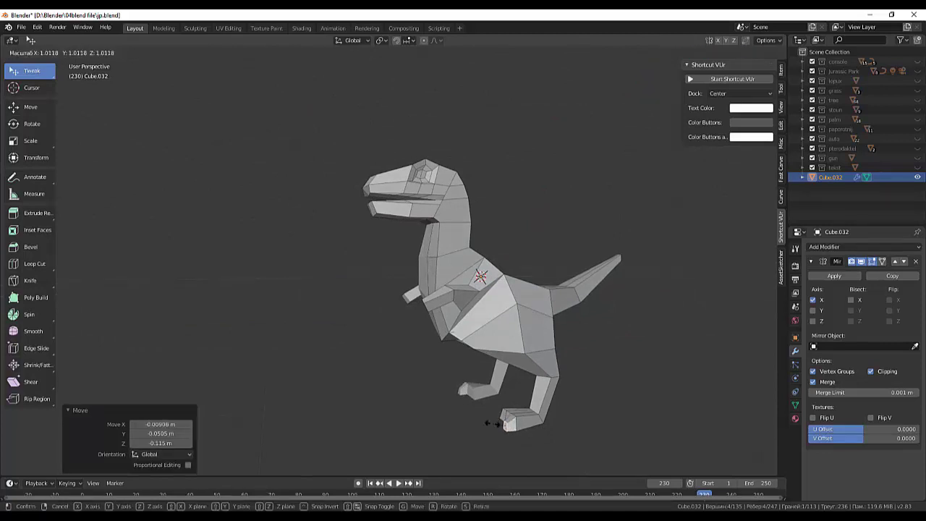
{"action": "left_click", "coordinate": [495, 432]}
{"action": "middle_click_drag", "start_coordinate": [495, 431], "coordinate": [540, 390]}
{"action": "key", "text": "g"}
{"action": "right_click", "coordinate": [485, 431]}
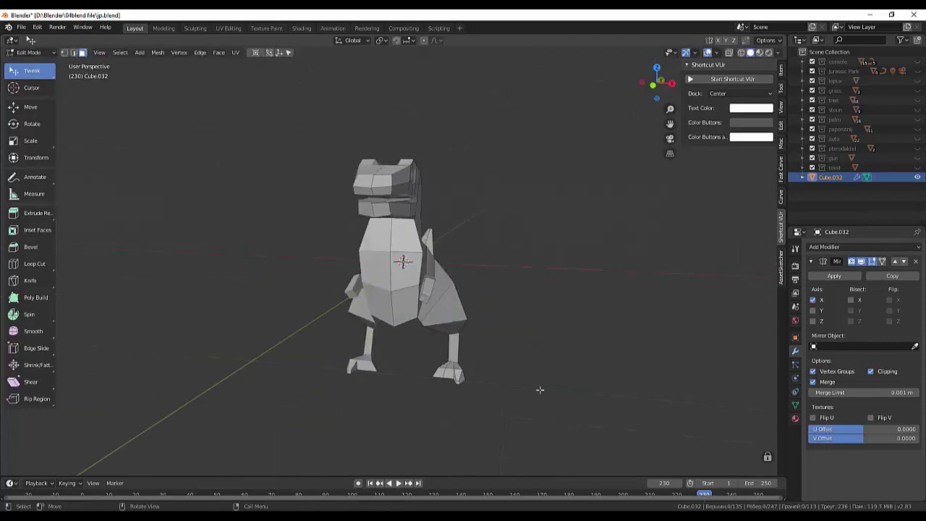
{"action": "mouse_move", "coordinate": [439, 373]}
{"action": "middle_mouse_down"}
{"action": "mouse_move", "coordinate": [562, 389]}
{"action": "mouse_move", "coordinate": [637, 364]}
{"action": "mouse_move", "coordinate": [517, 401]}
{"action": "mouse_move", "coordinate": [426, 374]}
{"action": "mouse_move", "coordinate": [455, 379]}
{"action": "mouse_move", "coordinate": [439, 401]}
{"action": "mouse_move", "coordinate": [555, 393]}
{"action": "mouse_move", "coordinate": [464, 411]}
{"action": "middle_mouse_up"}
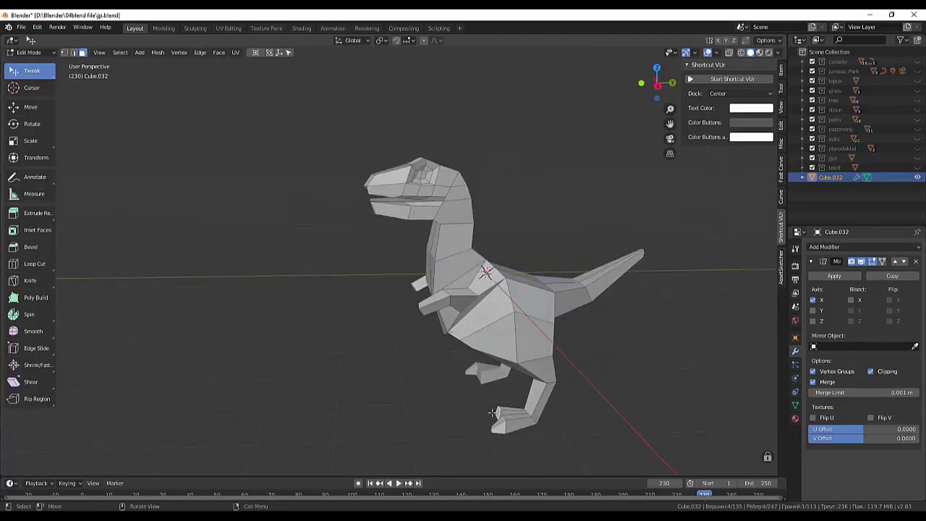
- Extrude a second toe, taper its tip and move it into place
{"action": "key", "text": "e"}
{"action": "left_click", "coordinate": [486, 412]}
{"action": "key", "text": "s"}
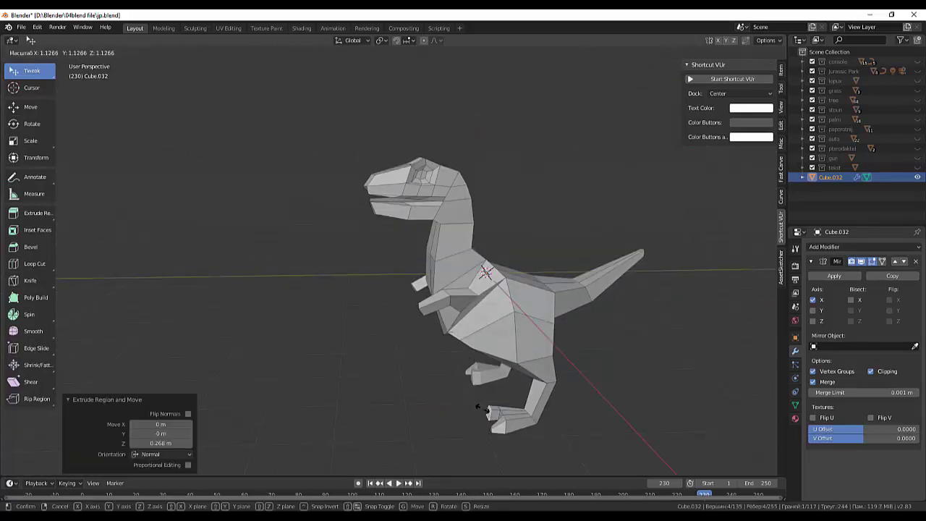
{"action": "left_click", "coordinate": [486, 412]}
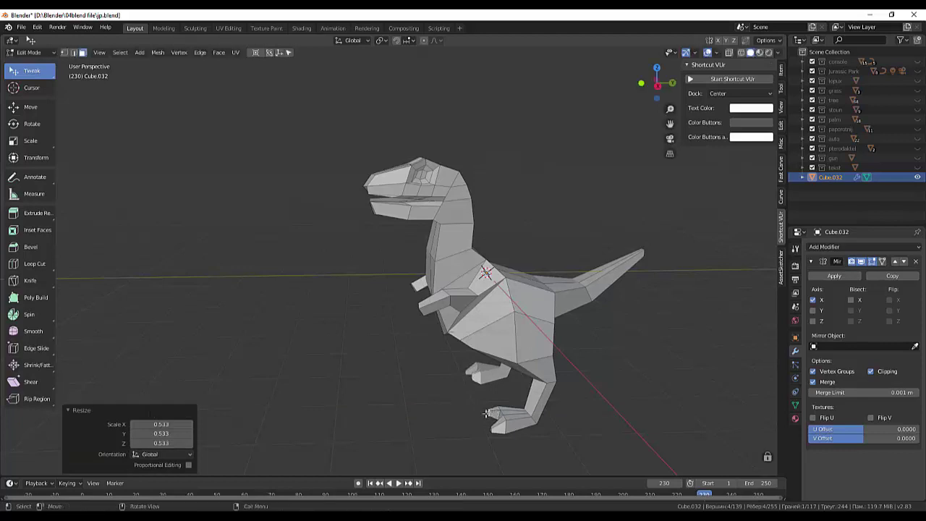
{"action": "key", "text": "g"}
{"action": "left_click", "coordinate": [484, 420]}
{"action": "mouse_move", "coordinate": [483, 420]}
{"action": "middle_mouse_down"}
{"action": "mouse_move", "coordinate": [629, 444]}
{"action": "mouse_move", "coordinate": [436, 412]}
{"action": "middle_mouse_up"}
{"action": "key", "text": "g"}
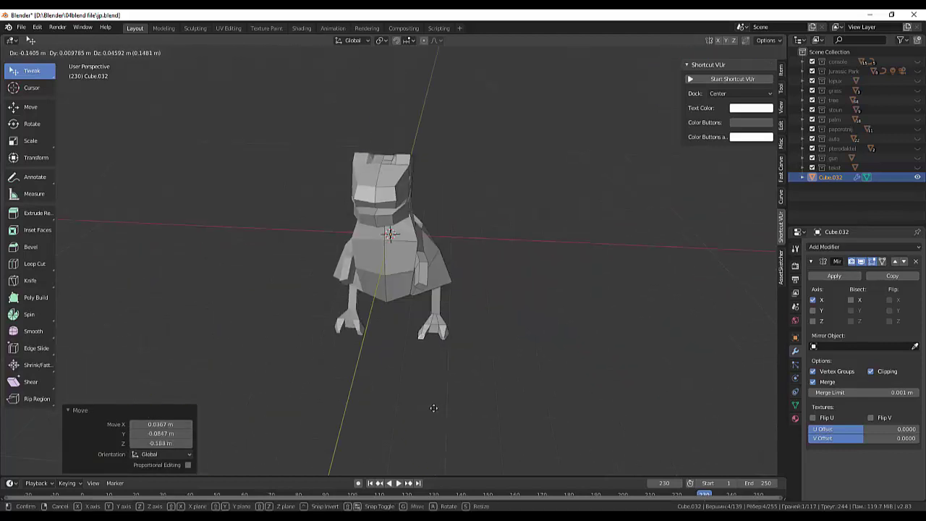
{"action": "left_click", "coordinate": [434, 408]}
- In front view, shrink the toe face and push it out along Z
{"action": "key", "text": "KP_1"}
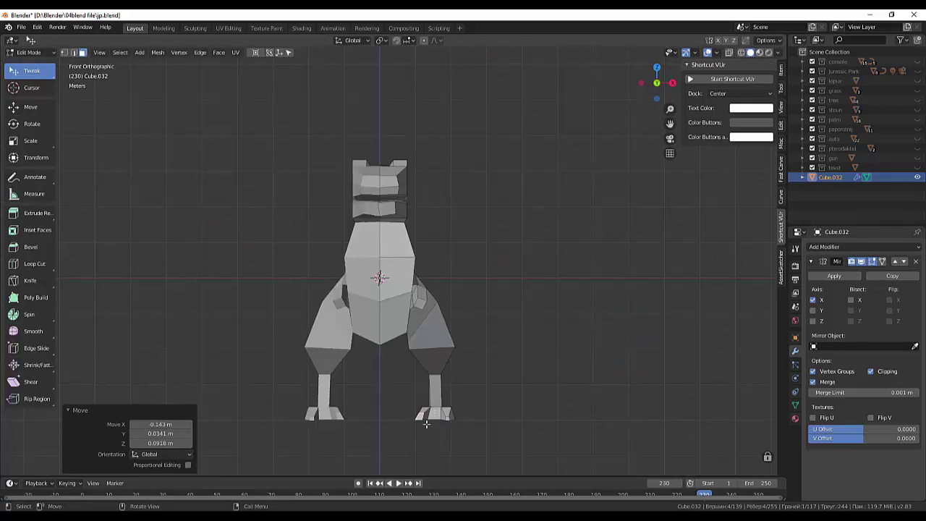
{"action": "key", "text": "s"}
{"action": "left_click", "coordinate": [424, 426]}
{"action": "mouse_move", "coordinate": [436, 434]}
{"action": "middle_mouse_down"}
{"action": "mouse_move", "coordinate": [526, 438]}
{"action": "mouse_move", "coordinate": [485, 393]}
{"action": "mouse_move", "coordinate": [489, 402]}
{"action": "middle_mouse_up"}
{"action": "key", "text": "g"}
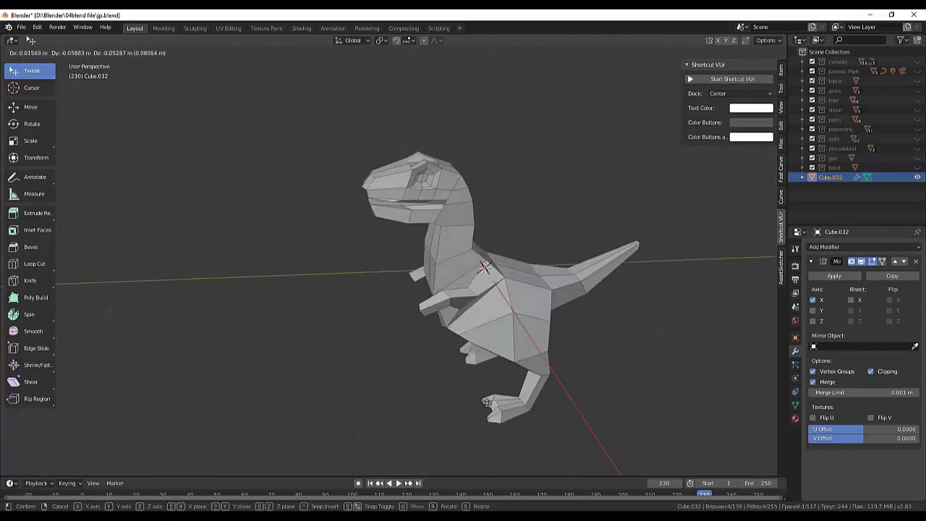
{"action": "key", "text": "z"}
{"action": "key", "text": "z"}
{"action": "left_click", "coordinate": [483, 405]}
- Extrude another toe tapered to 0.460, undo the extra edits, and reposition the toe
{"action": "key", "text": "e"}
{"action": "left_click", "coordinate": [473, 408]}
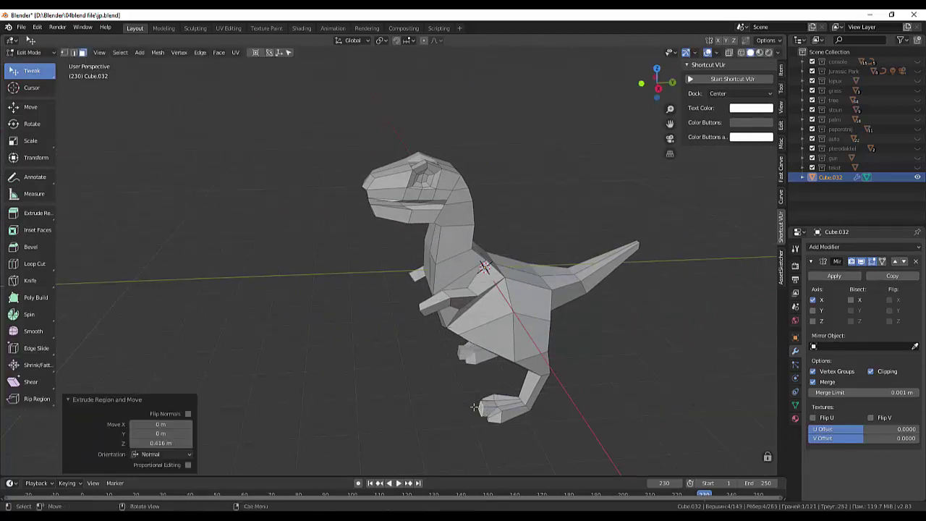
{"action": "key", "text": "s"}
{"action": "left_click", "coordinate": [480, 410]}
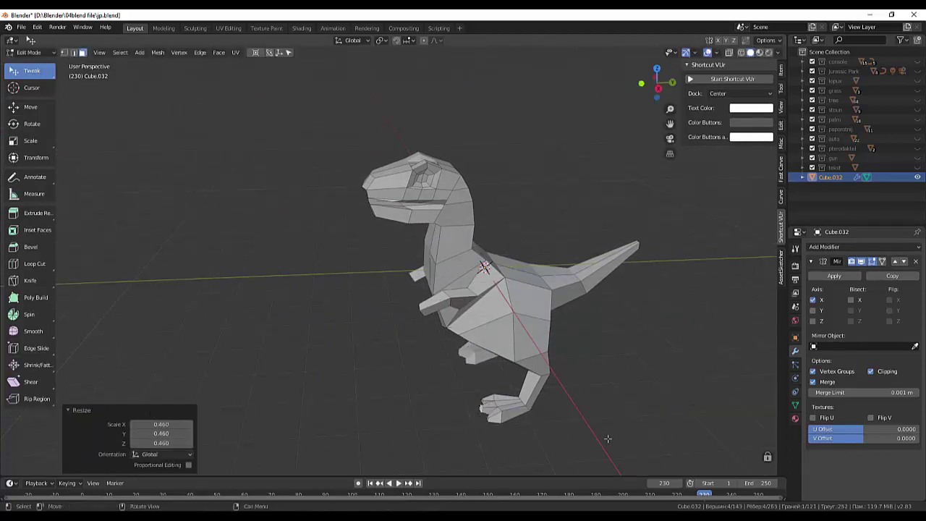
{"action": "key", "text": "s"}
{"action": "key", "text": "Escape"}
{"action": "key", "text": "ctrl+z"}
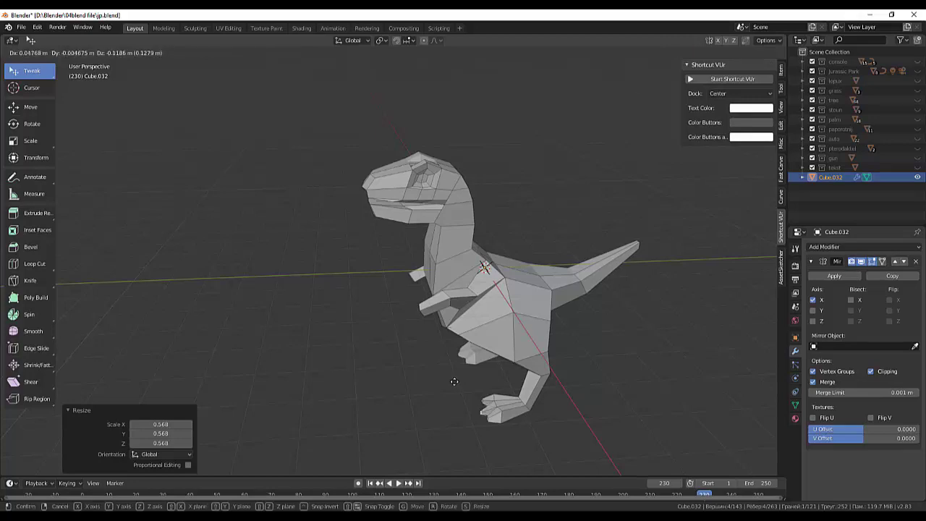
{"action": "key", "text": "ctrl+z"}
{"action": "middle_click_drag", "start_coordinate": [454, 380], "coordinate": [500, 381]}
{"action": "key", "text": "g"}
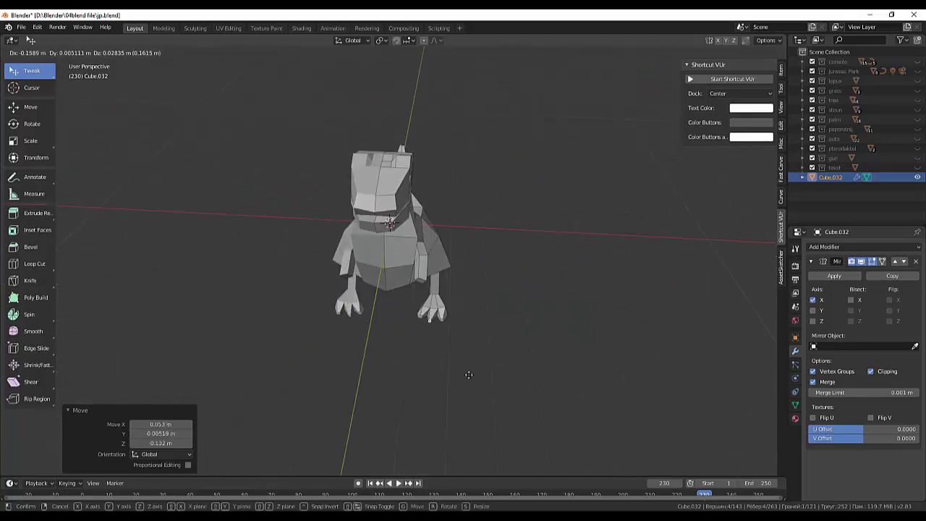
{"action": "left_click", "coordinate": [473, 375]}
- Knife-cut new edges into the T-rex's front arm
{"action": "mouse_move", "coordinate": [473, 375]}
{"action": "middle_mouse_down"}
{"action": "mouse_move", "coordinate": [680, 366]}
{"action": "mouse_move", "coordinate": [574, 376]}
{"action": "middle_mouse_up"}
{"action": "scroll", "coordinate": [575, 376], "scroll_direction": "up", "scroll_amount": 2}
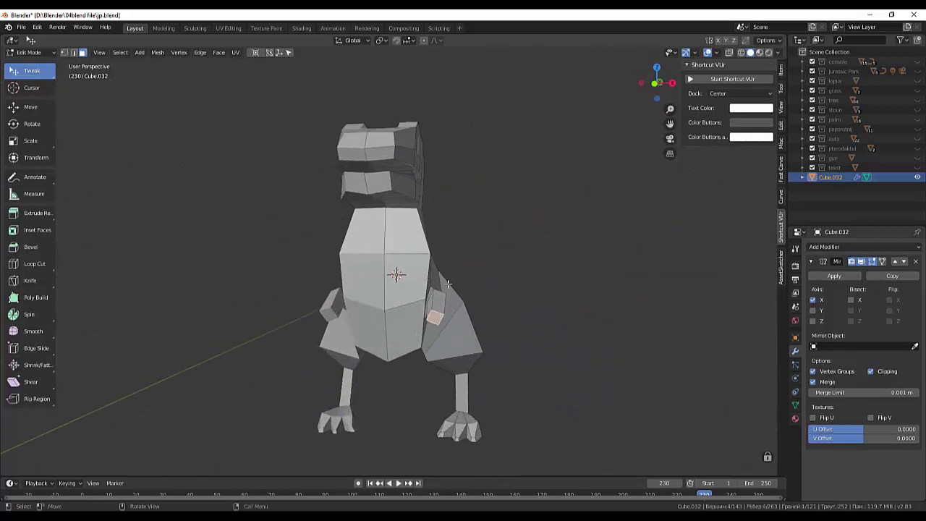
{"action": "key", "text": "k"}
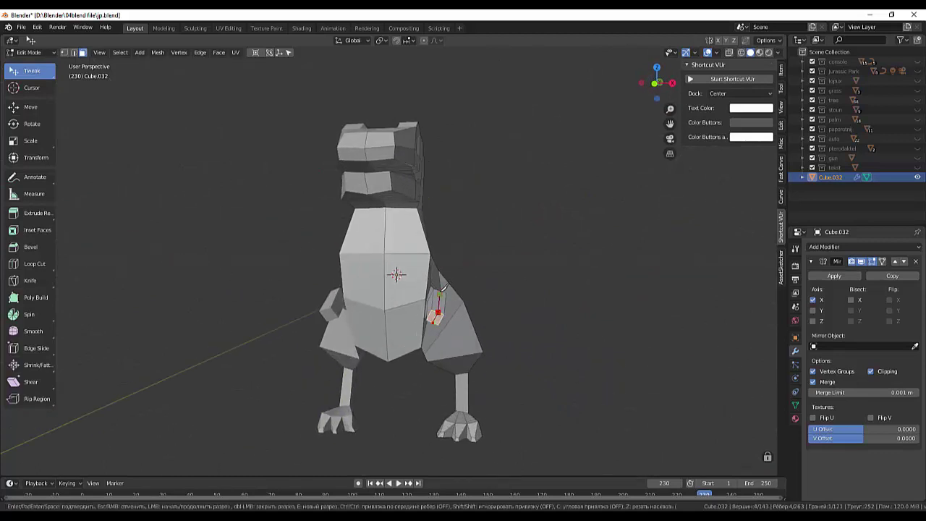
{"action": "key", "text": "Return"}
- Extrude the arm face and taper its end to 0.758
{"action": "middle_click_drag", "start_coordinate": [436, 319], "coordinate": [427, 337]}
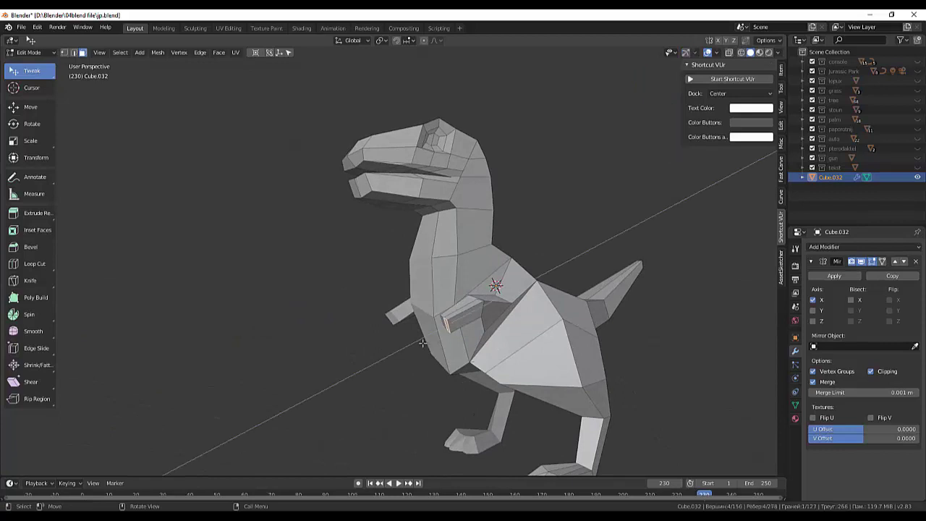
{"action": "key", "text": "e"}
{"action": "left_click", "coordinate": [416, 346]}
{"action": "key", "text": "s"}
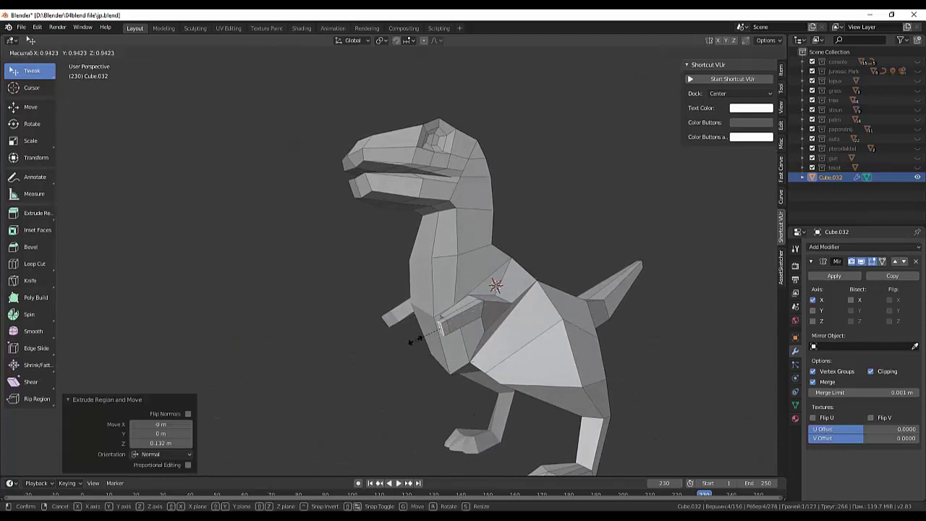
{"action": "left_click", "coordinate": [423, 345]}
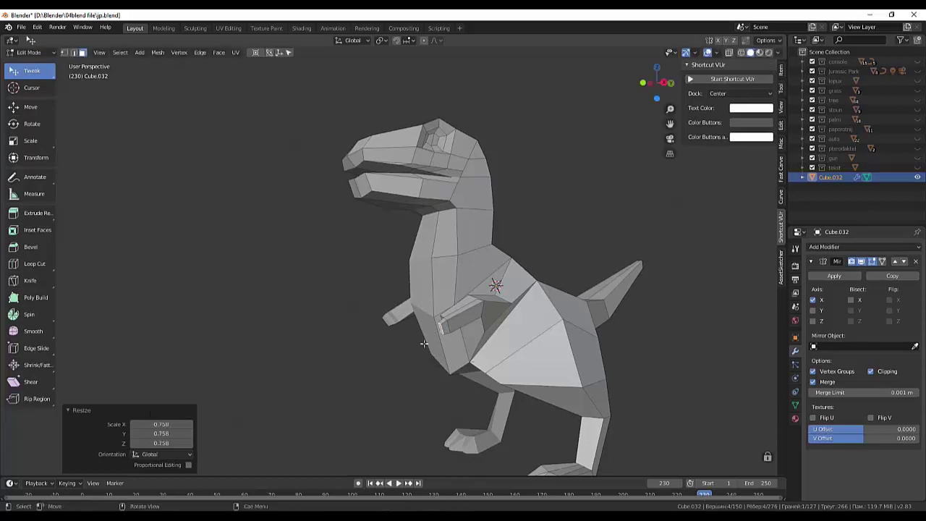
- Extrude another arm segment, shrink it to 0.422 and move the tip out
{"action": "key", "text": "e"}
{"action": "left_click", "coordinate": [419, 346]}
{"action": "key", "text": "s"}
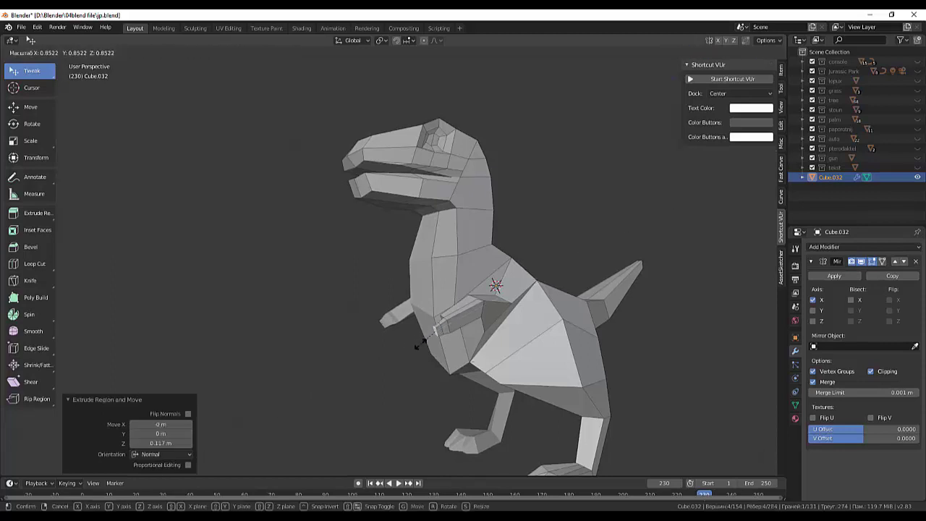
{"action": "left_click", "coordinate": [428, 336]}
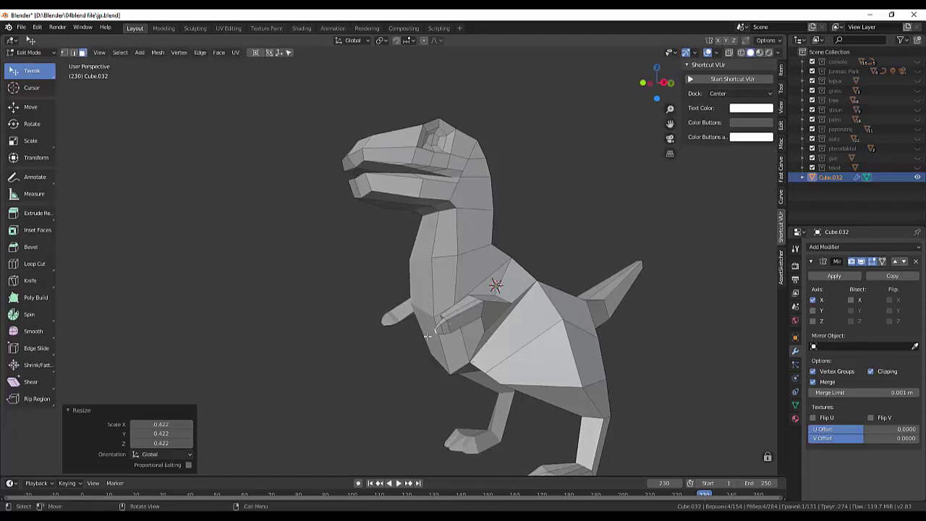
{"action": "key", "text": "g"}
{"action": "left_click", "coordinate": [428, 342]}
- Reposition the new arm part, checking it from the front
{"action": "mouse_move", "coordinate": [427, 342]}
{"action": "middle_mouse_down"}
{"action": "mouse_move", "coordinate": [466, 314]}
{"action": "mouse_move", "coordinate": [449, 331]}
{"action": "middle_mouse_up"}
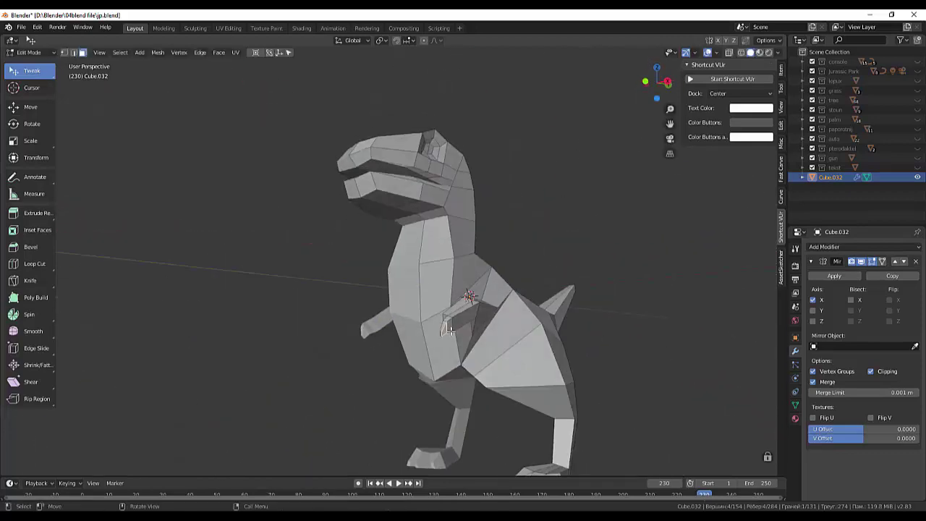
{"action": "key", "text": "g"}
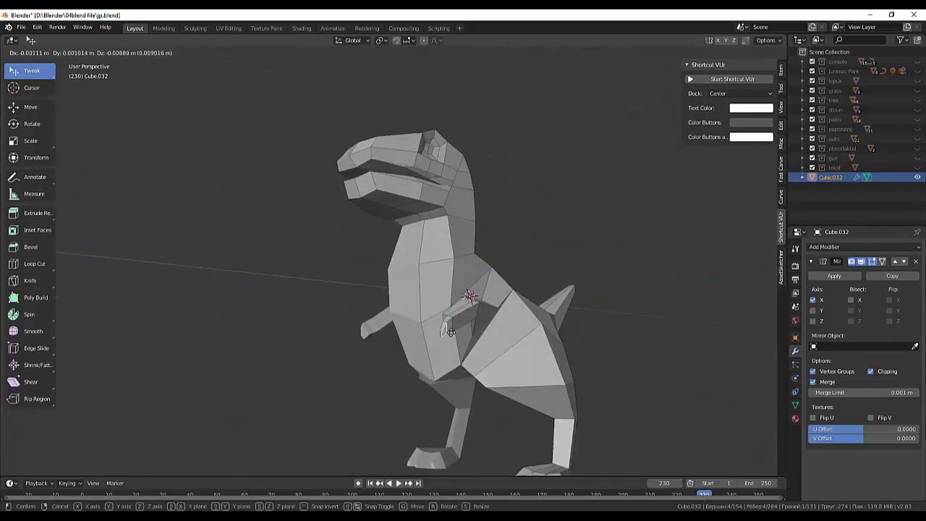
{"action": "left_click", "coordinate": [447, 329]}
{"action": "middle_click_drag", "start_coordinate": [447, 330], "coordinate": [635, 372]}
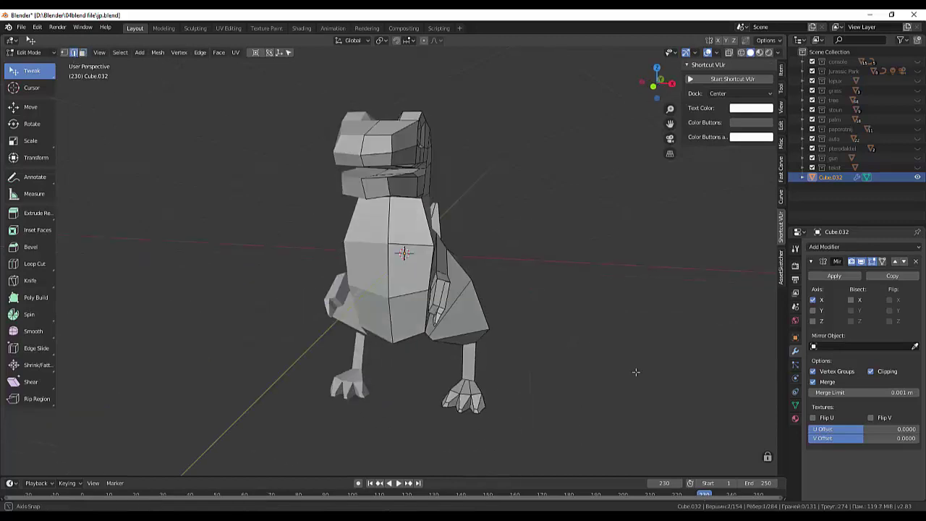
{"action": "key", "text": "g"}
{"action": "left_click", "coordinate": [470, 351]}
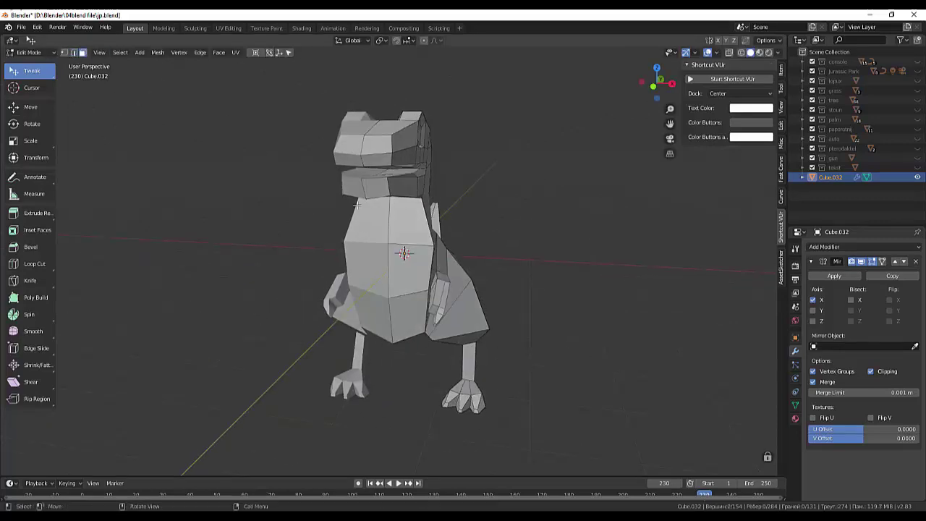
- Push out a new forearm segment and shrink it to 0.587
{"action": "middle_click_drag", "start_coordinate": [436, 310], "coordinate": [497, 310]}
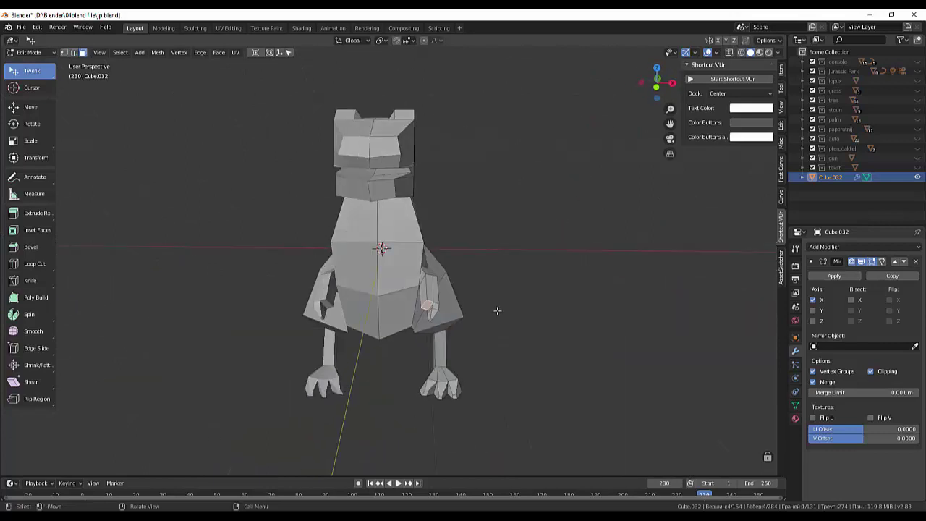
{"action": "key", "text": "g"}
{"action": "key", "text": "z"}
{"action": "key", "text": "z"}
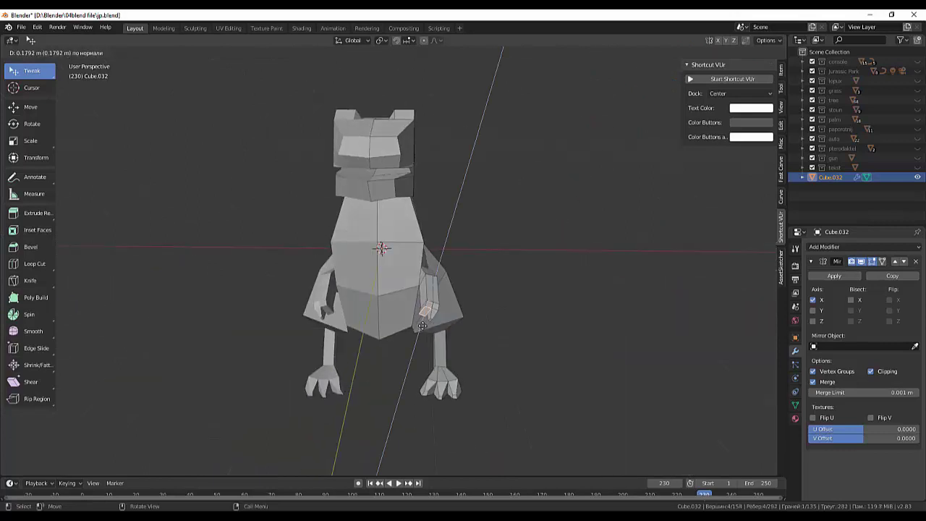
{"action": "left_click", "coordinate": [423, 325]}
{"action": "middle_click_drag", "start_coordinate": [423, 326], "coordinate": [398, 302]}
{"action": "key", "text": "s"}
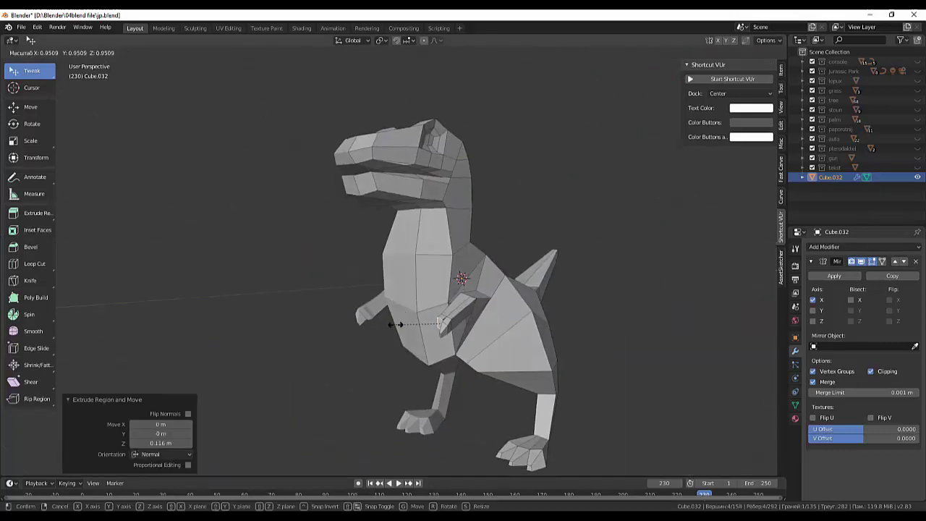
{"action": "right_click", "coordinate": [394, 326]}
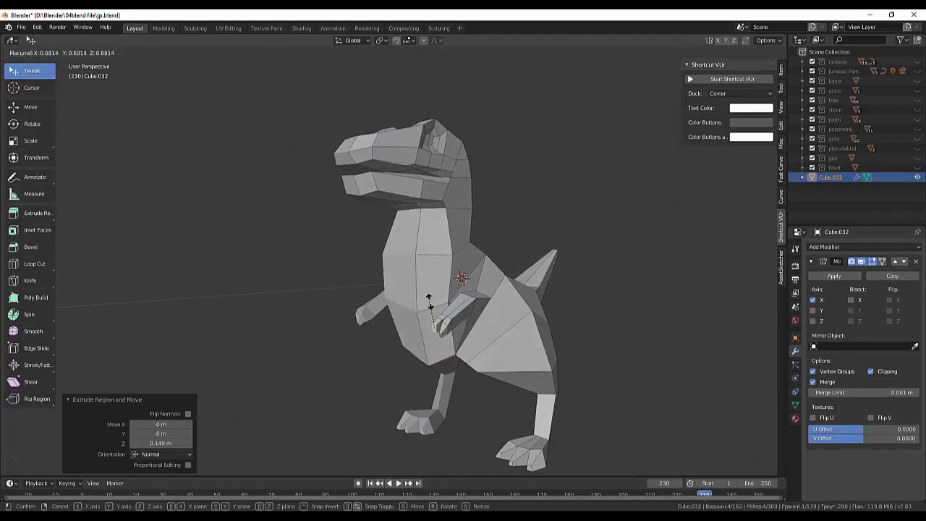
{"action": "left_click", "coordinate": [420, 315]}
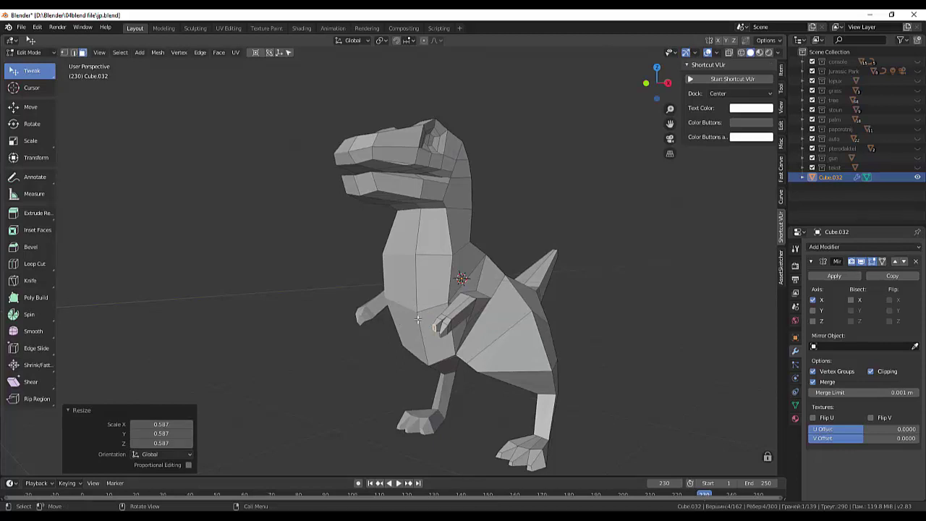
{"action": "key", "text": "s"}
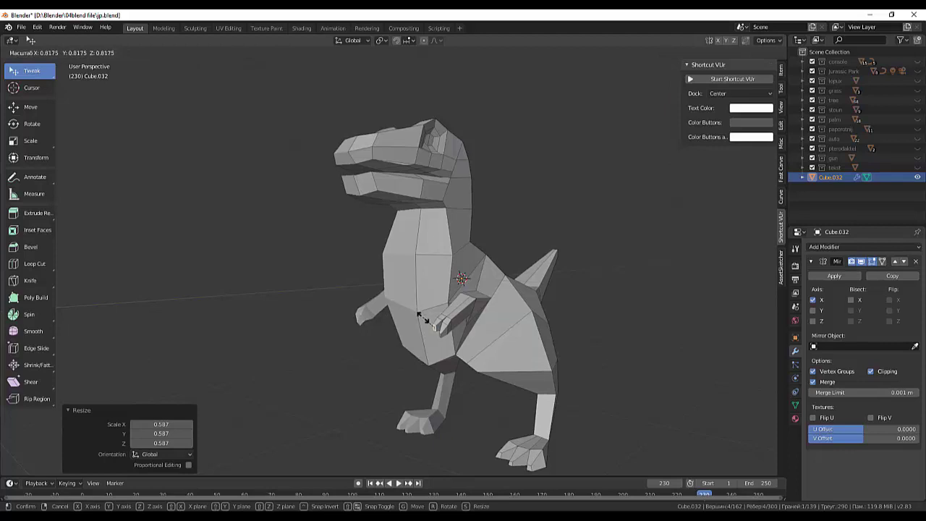
{"action": "left_click", "coordinate": [426, 321]}
- Place the arm tip, then add an edge loop cut around the arm
{"action": "key", "text": "g"}
{"action": "left_click", "coordinate": [427, 318]}
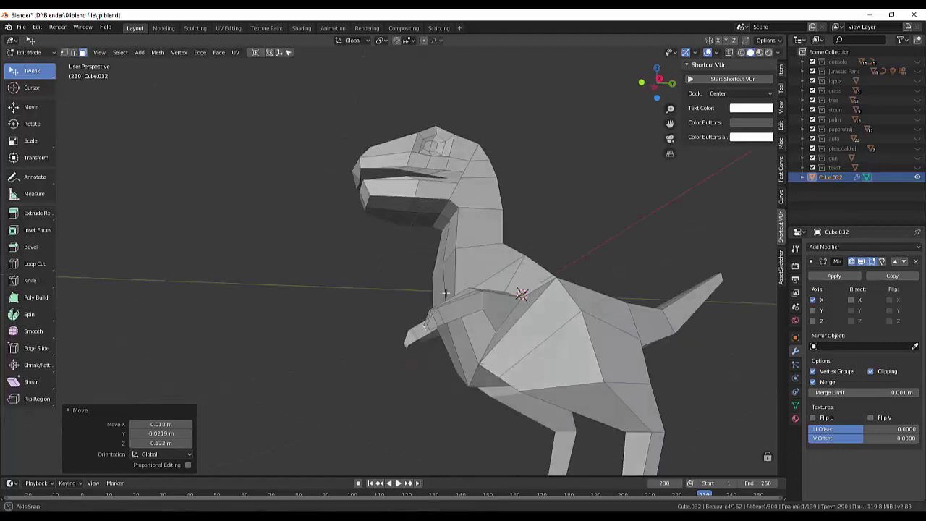
{"action": "mouse_move", "coordinate": [427, 319]}
{"action": "middle_mouse_down"}
{"action": "mouse_move", "coordinate": [437, 300]}
{"action": "mouse_move", "coordinate": [649, 283]}
{"action": "mouse_move", "coordinate": [686, 314]}
{"action": "mouse_move", "coordinate": [649, 284]}
{"action": "mouse_move", "coordinate": [447, 291]}
{"action": "mouse_move", "coordinate": [458, 288]}
{"action": "middle_mouse_up"}
{"action": "left_click", "coordinate": [437, 300]}
{"action": "left_click", "coordinate": [432, 309]}
{"action": "left_click", "coordinate": [449, 311]}
{"action": "left_click", "coordinate": [447, 292]}
- Knife-cut new edges across the arm
{"action": "key", "text": "k"}
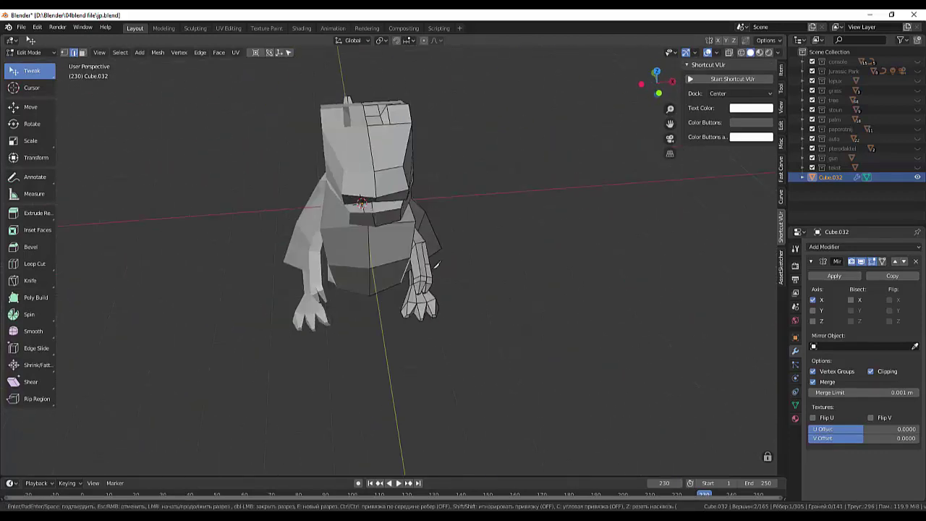
{"action": "key", "text": "Escape"}
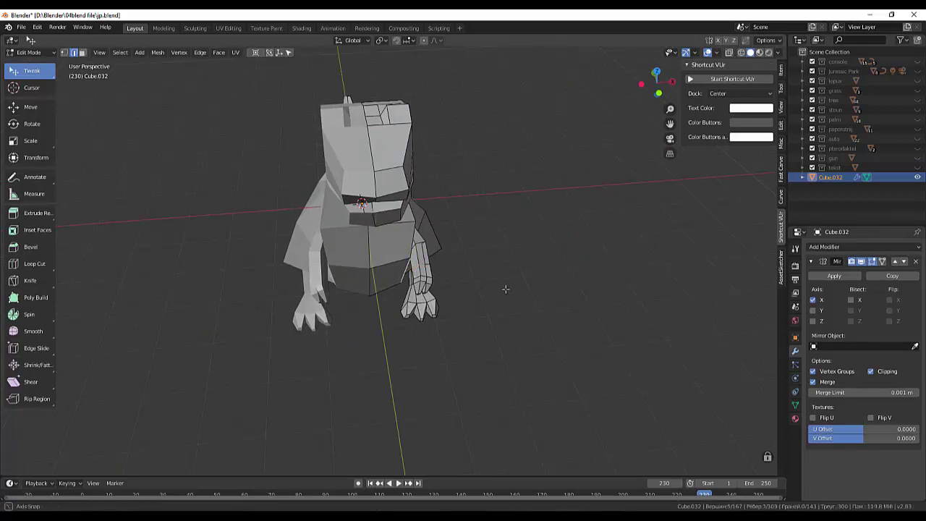
{"action": "middle_click_drag", "start_coordinate": [502, 285], "coordinate": [434, 335]}
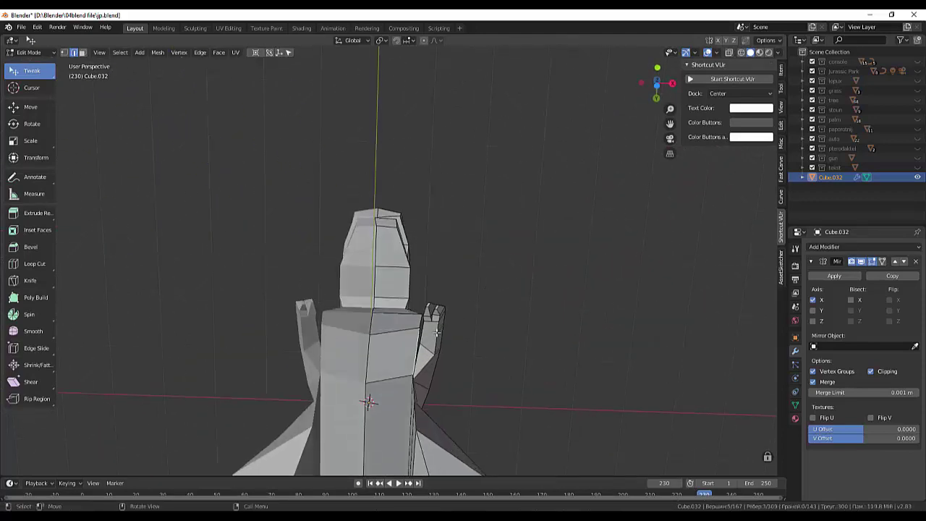
{"action": "key", "text": "k"}
{"action": "key", "text": "Return"}
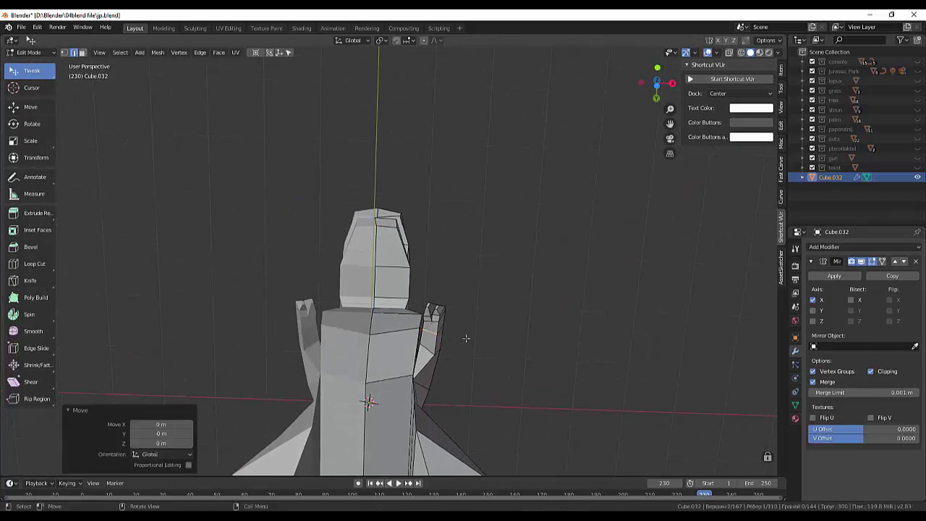
{"action": "mouse_move", "coordinate": [422, 329]}
{"action": "middle_mouse_down"}
{"action": "mouse_move", "coordinate": [435, 260]}
{"action": "mouse_move", "coordinate": [425, 248]}
{"action": "mouse_move", "coordinate": [338, 303]}
{"action": "mouse_move", "coordinate": [542, 297]}
{"action": "middle_mouse_up"}
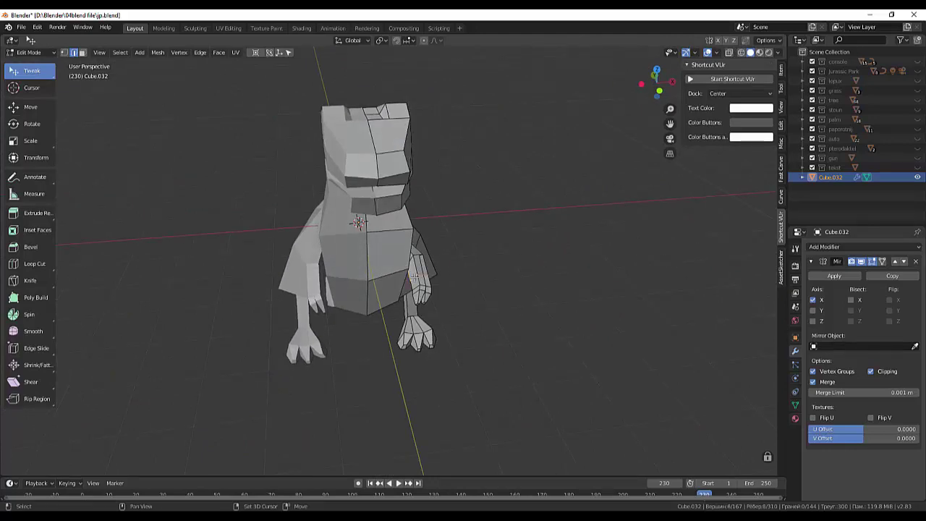
{"action": "mouse_move", "coordinate": [410, 275]}
{"action": "middle_mouse_down"}
{"action": "mouse_move", "coordinate": [445, 291]}
{"action": "mouse_move", "coordinate": [459, 282]}
{"action": "mouse_move", "coordinate": [364, 296]}
{"action": "mouse_move", "coordinate": [655, 363]}
{"action": "middle_mouse_up"}
- Scale the selected arm section to 0.690 and move it 0.14 m along X
{"action": "key", "text": "s"}
{"action": "left_click", "coordinate": [587, 353]}
{"action": "scroll", "coordinate": [587, 353], "scroll_direction": "up", "scroll_amount": 5}
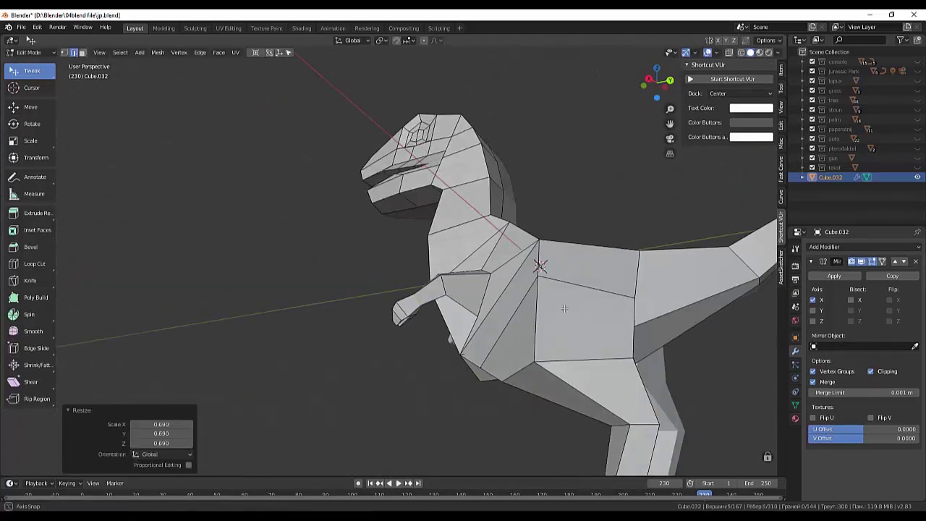
{"action": "mouse_move", "coordinate": [463, 347]}
{"action": "middle_mouse_down"}
{"action": "mouse_move", "coordinate": [512, 377]}
{"action": "mouse_move", "coordinate": [502, 330]}
{"action": "mouse_move", "coordinate": [449, 394]}
{"action": "mouse_move", "coordinate": [641, 306]}
{"action": "mouse_move", "coordinate": [640, 342]}
{"action": "mouse_move", "coordinate": [579, 340]}
{"action": "mouse_move", "coordinate": [628, 337]}
{"action": "middle_mouse_up"}
{"action": "key", "text": "g"}
{"action": "left_click", "coordinate": [441, 393]}
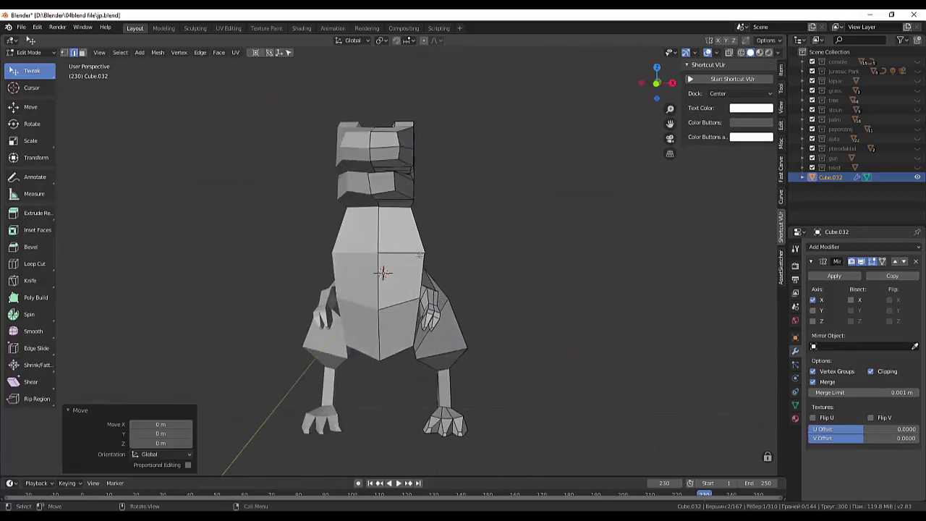
- Switch to vertex selection and move a vertex on the dinosaur's body
{"action": "left_click", "coordinate": [78, 56]}
{"action": "left_click", "coordinate": [427, 256]}
{"action": "key", "text": "g"}
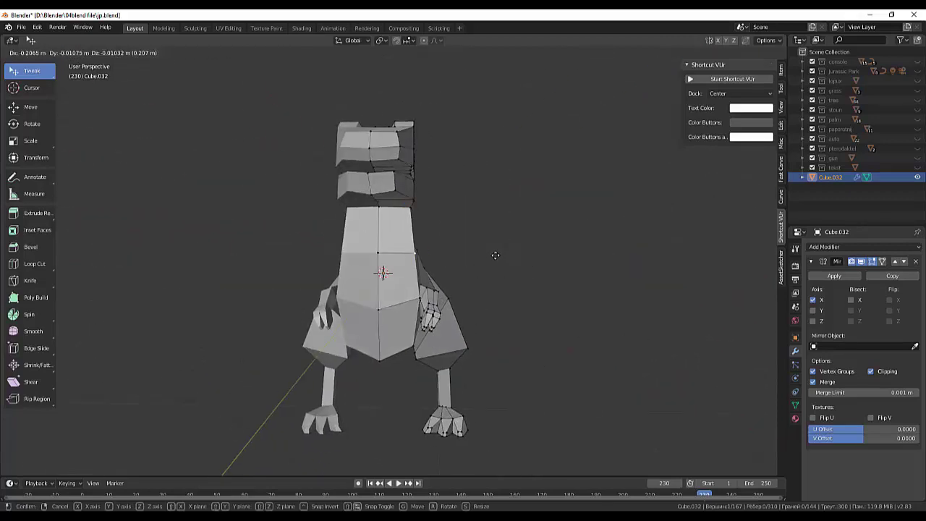
{"action": "left_click", "coordinate": [492, 258]}
{"action": "mouse_move", "coordinate": [492, 258]}
{"action": "middle_mouse_down"}
{"action": "mouse_move", "coordinate": [613, 269]}
{"action": "mouse_move", "coordinate": [512, 289]}
{"action": "mouse_move", "coordinate": [337, 254]}
{"action": "mouse_move", "coordinate": [486, 244]}
{"action": "middle_mouse_up"}
{"action": "key", "text": "g"}
{"action": "left_click", "coordinate": [413, 314]}
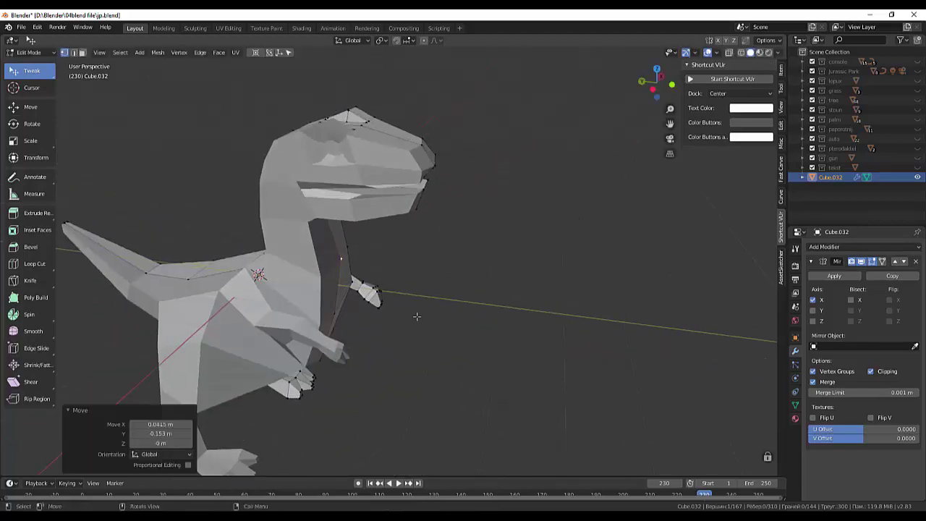
{"action": "key", "text": "g"}
{"action": "right_click", "coordinate": [502, 308]}
- Move several body vertices, including one near the shoulder
{"action": "middle_click_drag", "start_coordinate": [502, 308], "coordinate": [407, 230]}
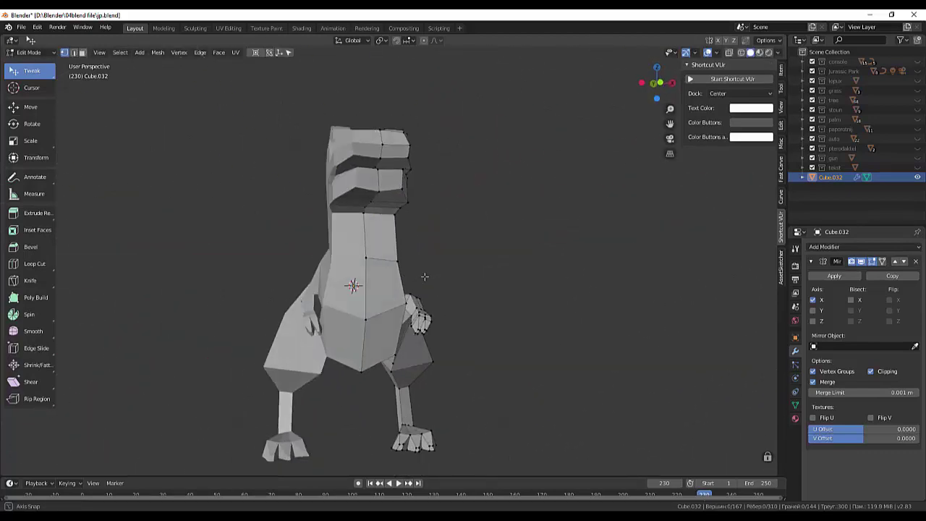
{"action": "key", "text": "g"}
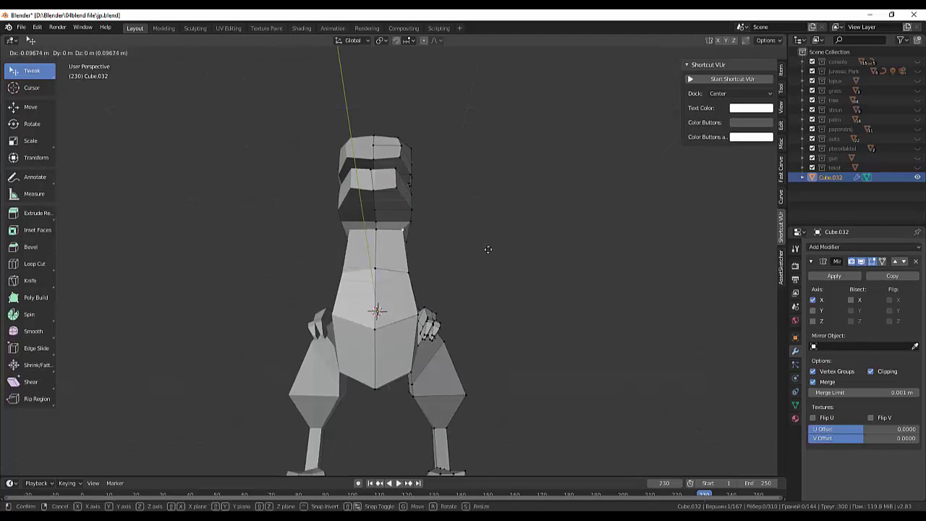
{"action": "left_click", "coordinate": [441, 285]}
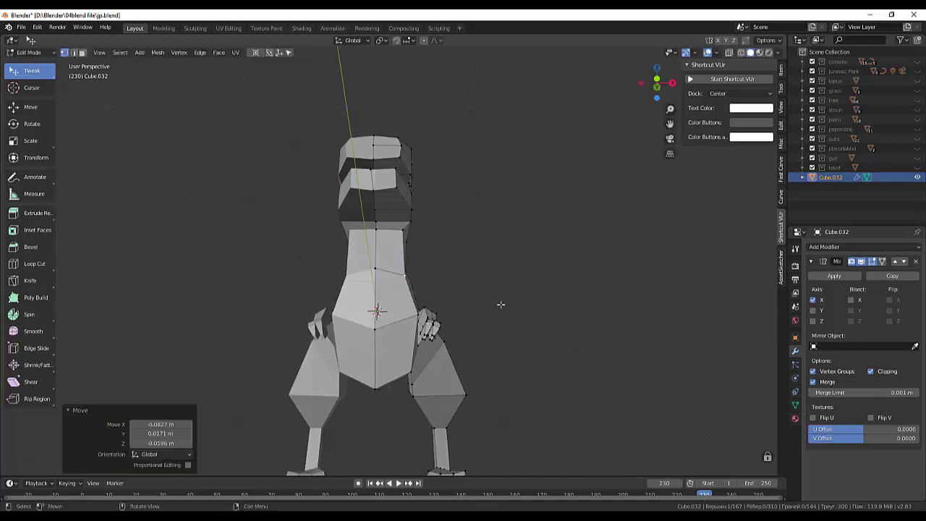
{"action": "mouse_move", "coordinate": [500, 306]}
{"action": "middle_mouse_down"}
{"action": "mouse_move", "coordinate": [468, 384]}
{"action": "mouse_move", "coordinate": [526, 304]}
{"action": "middle_mouse_up"}
{"action": "key", "text": "g"}
{"action": "left_click", "coordinate": [470, 382]}
{"action": "key", "text": "g"}
{"action": "left_click", "coordinate": [525, 305]}
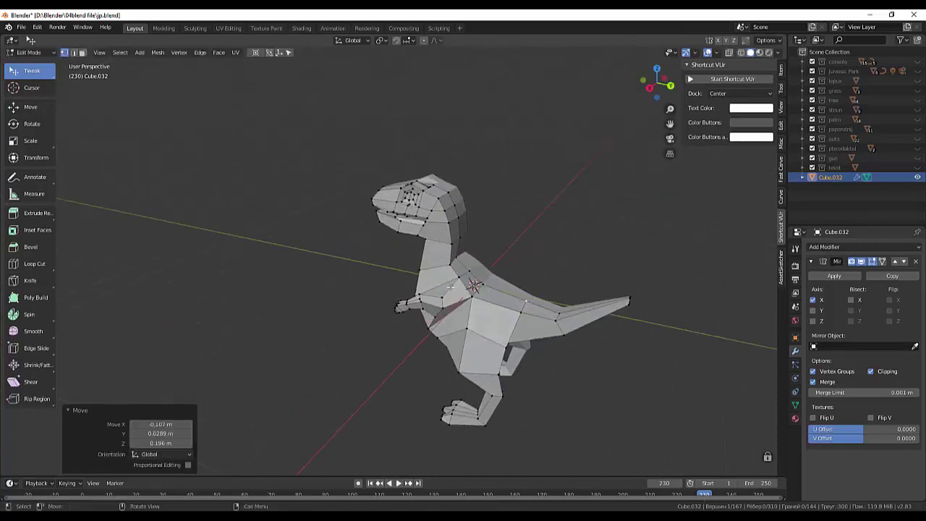
{"action": "key", "text": "g"}
{"action": "left_click", "coordinate": [455, 282]}
- Move a leg vertex and adjust nearby vertices from the side
{"action": "mouse_move", "coordinate": [455, 282]}
{"action": "middle_mouse_down"}
{"action": "mouse_move", "coordinate": [330, 382]}
{"action": "mouse_move", "coordinate": [348, 342]}
{"action": "mouse_move", "coordinate": [410, 359]}
{"action": "middle_mouse_up"}
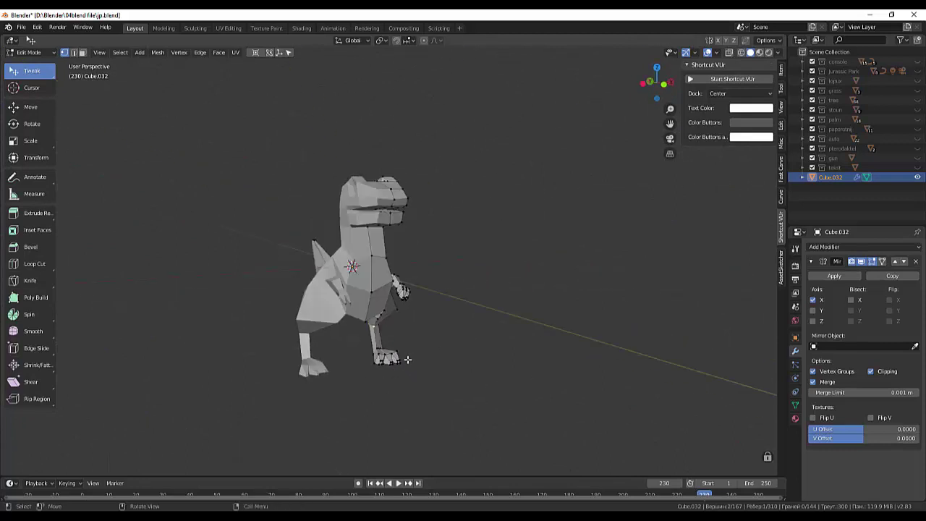
{"action": "key", "text": "g"}
{"action": "left_click", "coordinate": [403, 364]}
{"action": "mouse_move", "coordinate": [510, 372]}
{"action": "middle_mouse_down"}
{"action": "mouse_move", "coordinate": [571, 381]}
{"action": "mouse_move", "coordinate": [443, 327]}
{"action": "middle_mouse_up"}
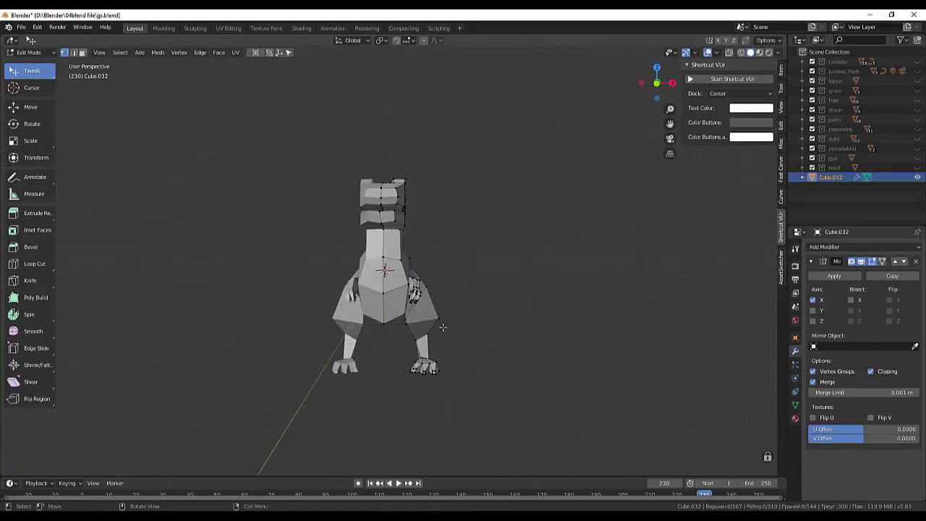
{"action": "key", "text": "g"}
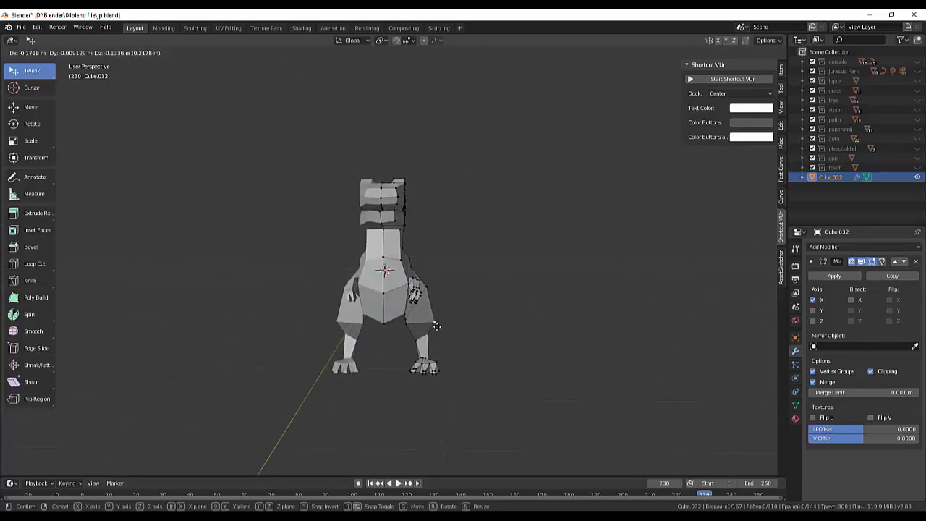
{"action": "left_click", "coordinate": [437, 326]}
- Reposition more selected vertices along the dinosaur's side
{"action": "middle_click_drag", "start_coordinate": [542, 325], "coordinate": [375, 304]}
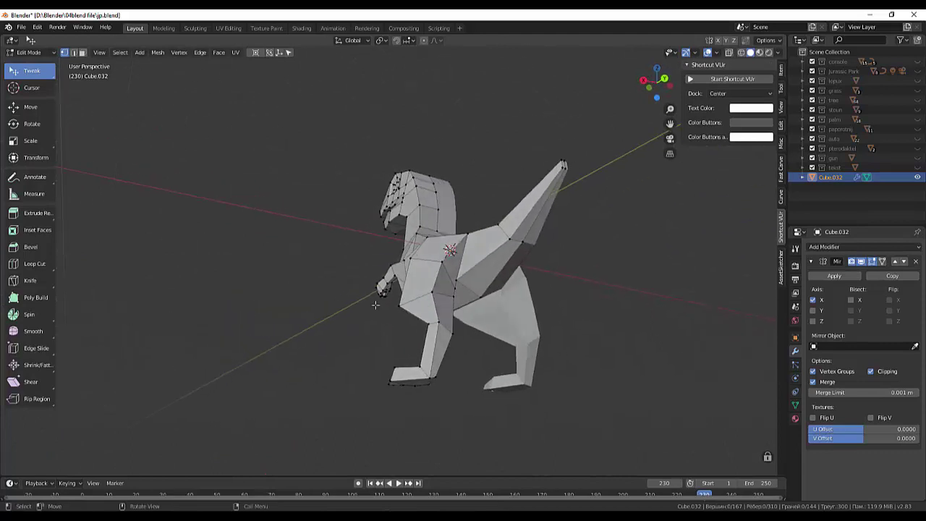
{"action": "mouse_move", "coordinate": [457, 282]}
{"action": "middle_mouse_down"}
{"action": "mouse_move", "coordinate": [504, 293]}
{"action": "mouse_move", "coordinate": [502, 331]}
{"action": "mouse_move", "coordinate": [595, 313]}
{"action": "mouse_move", "coordinate": [656, 323]}
{"action": "mouse_move", "coordinate": [102, 361]}
{"action": "mouse_move", "coordinate": [731, 370]}
{"action": "mouse_move", "coordinate": [651, 362]}
{"action": "middle_mouse_up"}
{"action": "key", "text": "g"}
{"action": "left_click", "coordinate": [507, 292]}
{"action": "key", "text": "g"}
{"action": "left_click", "coordinate": [499, 329]}
{"action": "key", "text": "g"}
{"action": "key", "text": "Escape"}
{"action": "key", "text": "g"}
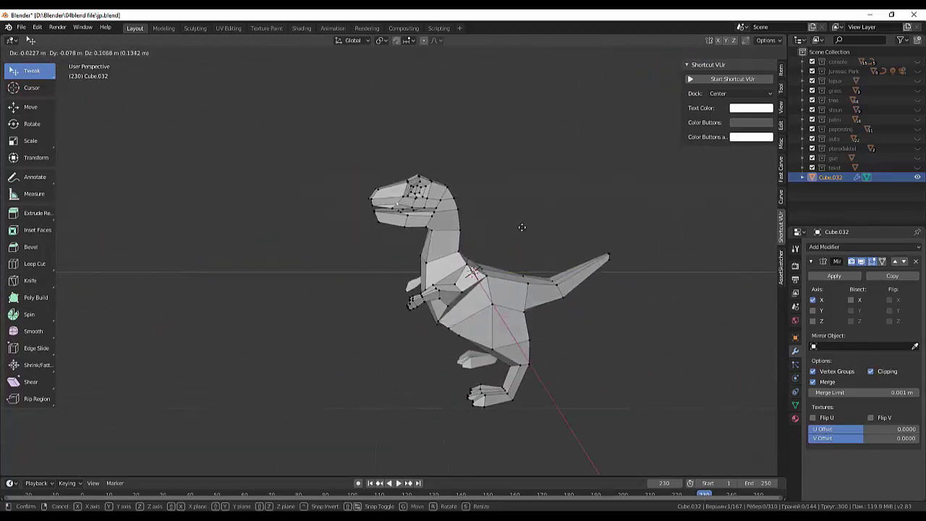
{"action": "right_click", "coordinate": [518, 230]}
- Nudge a neck vertex and a vertex on the rear of the body
{"action": "mouse_move", "coordinate": [518, 230]}
{"action": "middle_mouse_down"}
{"action": "mouse_move", "coordinate": [726, 244]}
{"action": "mouse_move", "coordinate": [2, 268]}
{"action": "mouse_move", "coordinate": [294, 210]}
{"action": "middle_mouse_up"}
{"action": "left_click_drag", "start_coordinate": [402, 224], "coordinate": [412, 245]}
{"action": "left_click_drag", "start_coordinate": [399, 210], "coordinate": [402, 208]}
{"action": "mouse_move", "coordinate": [403, 208]}
{"action": "middle_mouse_down"}
{"action": "mouse_move", "coordinate": [460, 215]}
{"action": "mouse_move", "coordinate": [405, 253]}
{"action": "middle_mouse_up"}
{"action": "left_click_drag", "start_coordinate": [378, 272], "coordinate": [380, 268]}
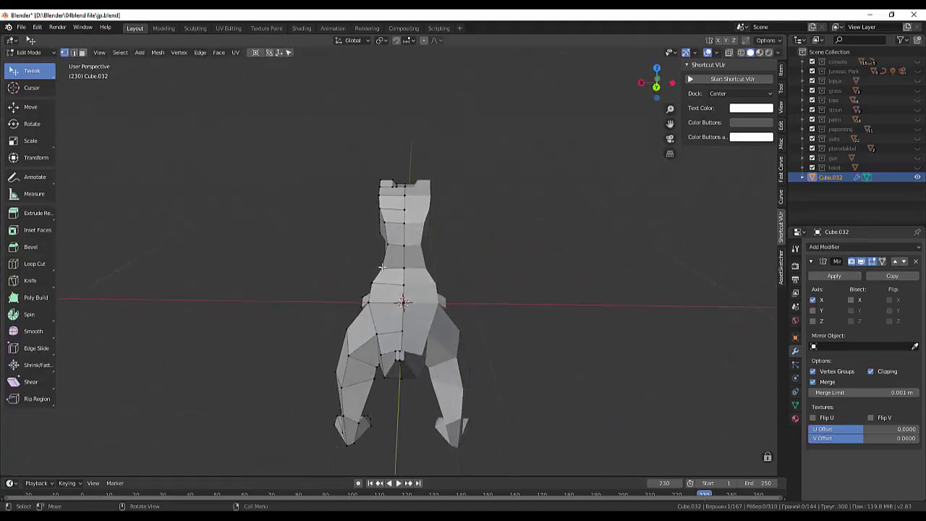
{"action": "mouse_move", "coordinate": [380, 268]}
{"action": "middle_mouse_down"}
{"action": "mouse_move", "coordinate": [616, 323]}
{"action": "mouse_move", "coordinate": [513, 306]}
{"action": "middle_mouse_up"}
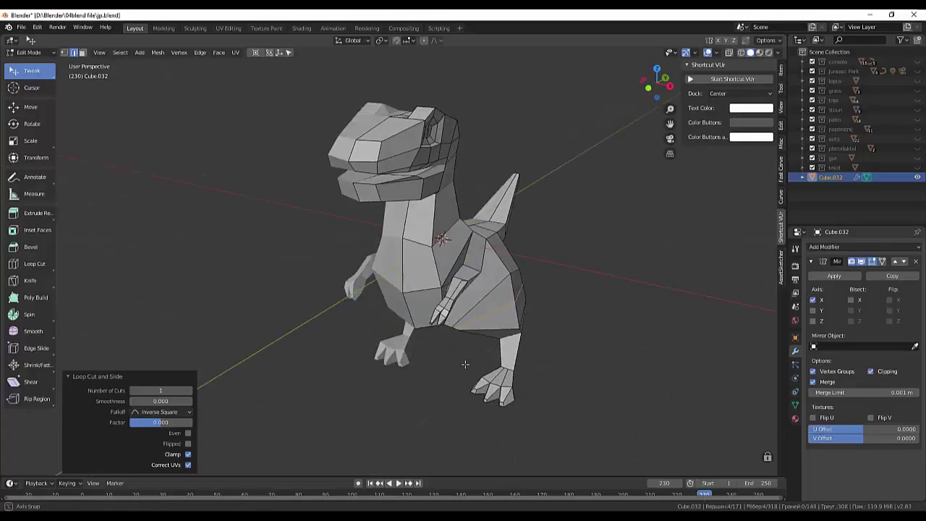
{"action": "mouse_move", "coordinate": [471, 383]}
{"action": "middle_mouse_down"}
{"action": "mouse_move", "coordinate": [668, 314]}
{"action": "mouse_move", "coordinate": [510, 340]}
{"action": "mouse_move", "coordinate": [577, 347]}
{"action": "middle_mouse_up"}
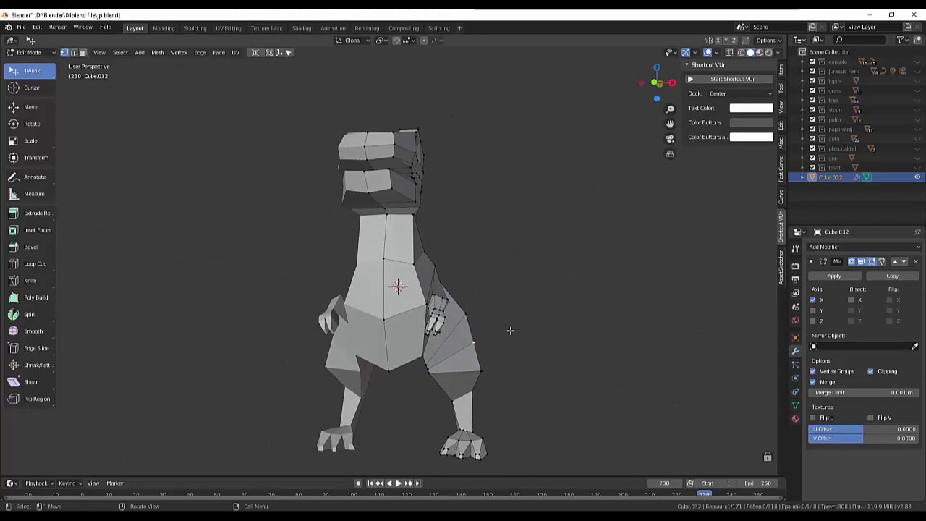
- Move the leg vertex twice to clean up the thigh shape
{"action": "key", "text": "g"}
{"action": "left_click", "coordinate": [431, 374]}
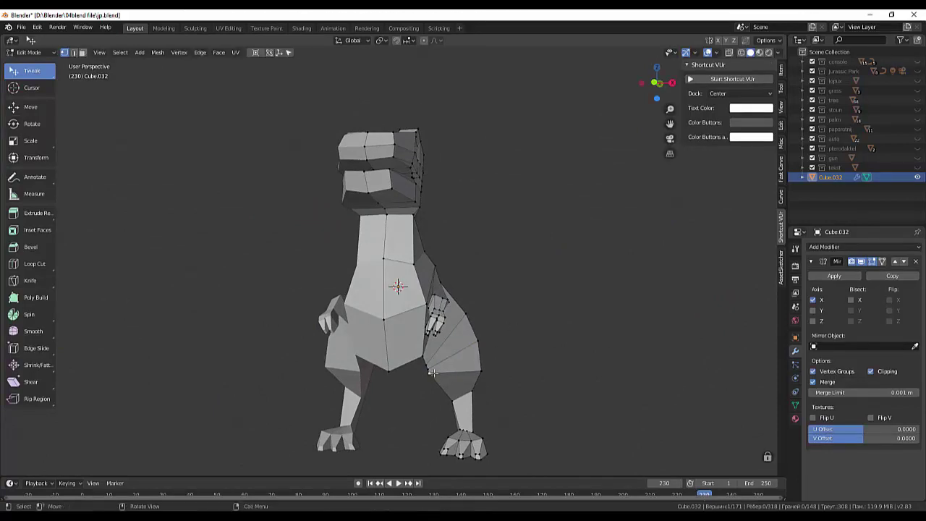
{"action": "key", "text": "g"}
{"action": "left_click", "coordinate": [428, 369]}
- Leave Edit Mode and orbit and zoom to inspect the whole T-rex
{"action": "mouse_move", "coordinate": [581, 386]}
{"action": "middle_mouse_down"}
{"action": "mouse_move", "coordinate": [450, 402]}
{"action": "mouse_move", "coordinate": [541, 393]}
{"action": "mouse_move", "coordinate": [600, 399]}
{"action": "mouse_move", "coordinate": [552, 428]}
{"action": "middle_mouse_up"}
{"action": "scroll", "coordinate": [450, 402], "scroll_direction": "down", "scroll_amount": 2}
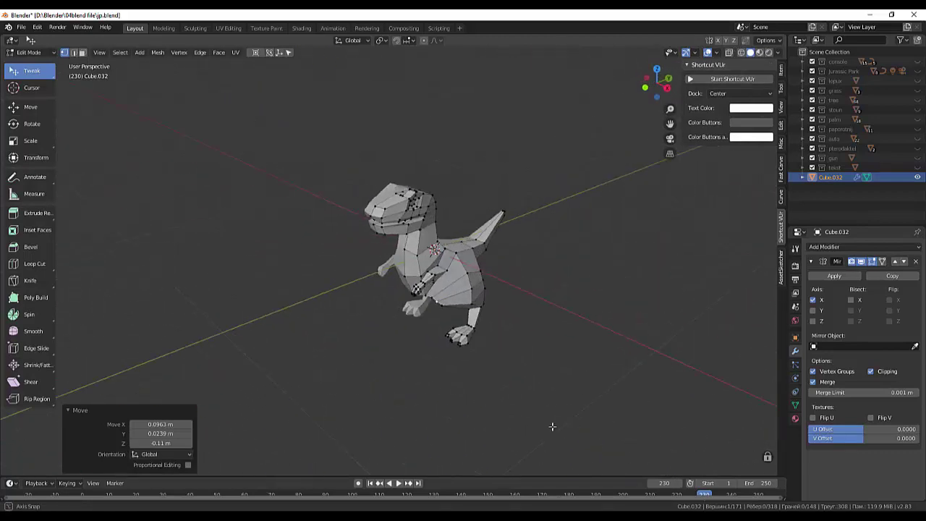
{"action": "scroll", "coordinate": [552, 428], "scroll_direction": "up", "scroll_amount": 6}
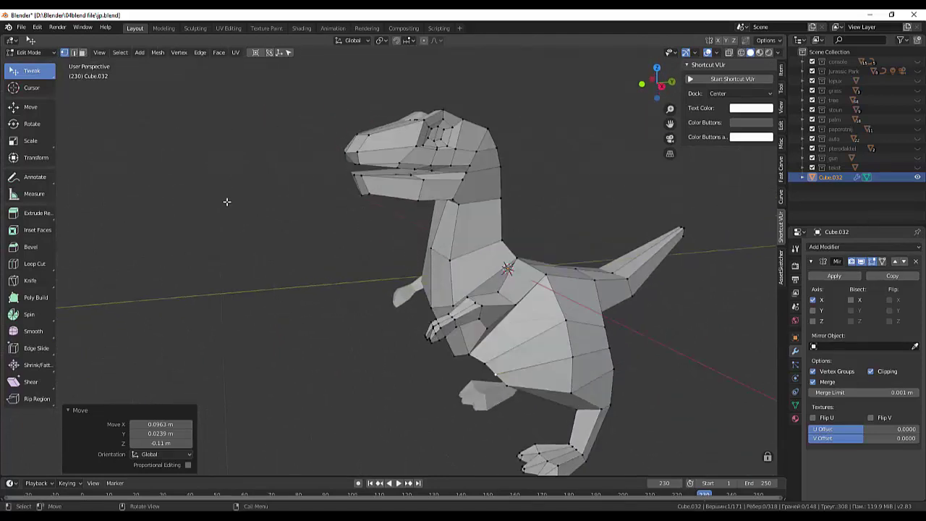
{"action": "key", "text": "Tab"}
{"action": "key", "text": "Tab"}
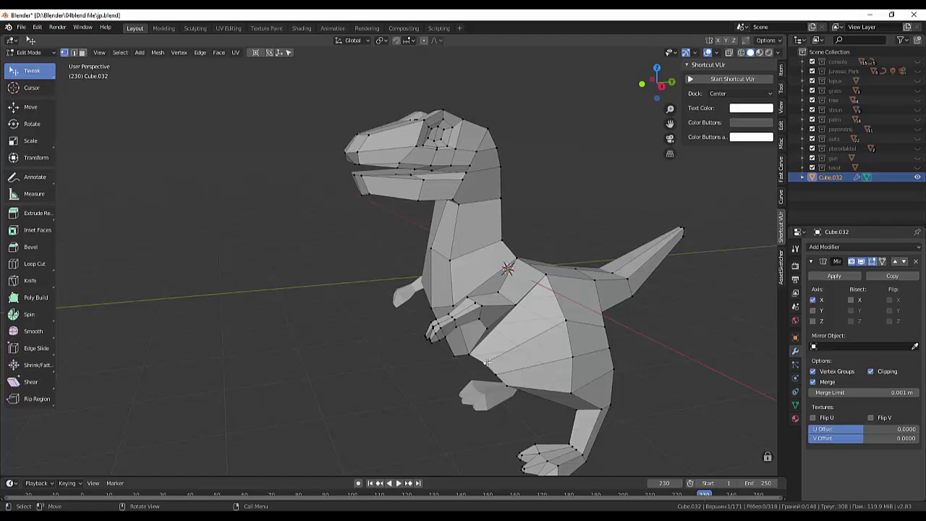
{"action": "middle_click_drag", "start_coordinate": [486, 362], "coordinate": [466, 351]}
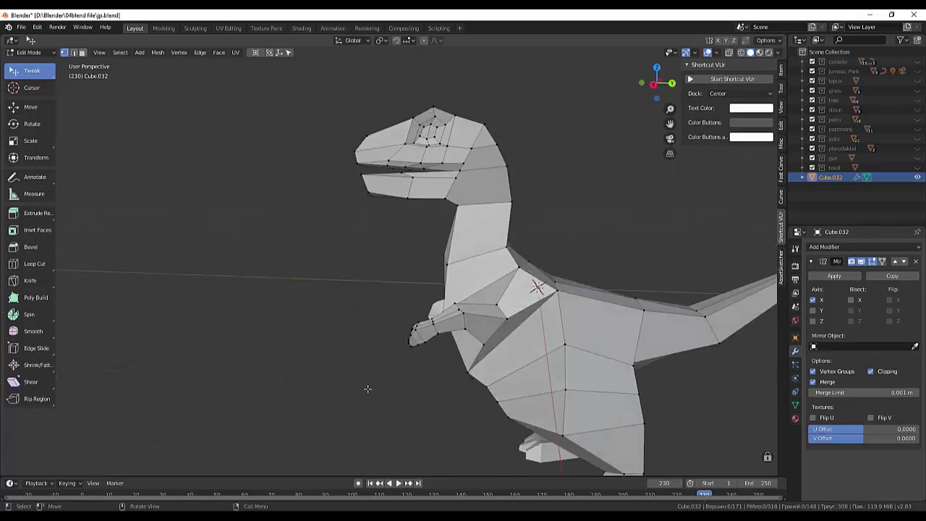
{"action": "middle_click_drag", "start_coordinate": [368, 388], "coordinate": [444, 321]}
{"action": "scroll", "coordinate": [444, 321], "scroll_direction": "down", "scroll_amount": 3}
{"action": "mouse_move", "coordinate": [463, 393]}
{"action": "middle_mouse_down"}
{"action": "mouse_move", "coordinate": [413, 369]}
{"action": "mouse_move", "coordinate": [374, 288]}
{"action": "middle_mouse_up"}
{"action": "scroll", "coordinate": [374, 287], "scroll_direction": "up", "scroll_amount": 2}
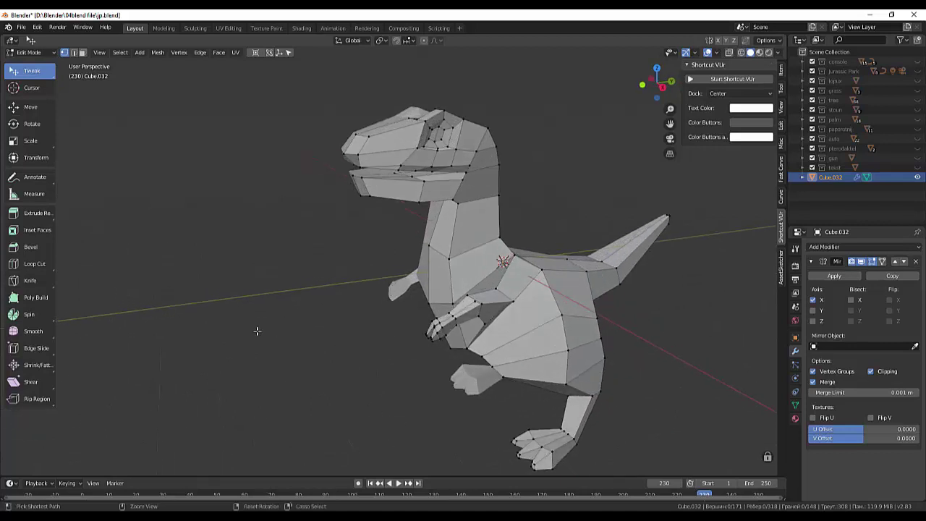
- Add a trial cone beside the dinosaur, then undo it
{"action": "key", "text": "shift+a"}
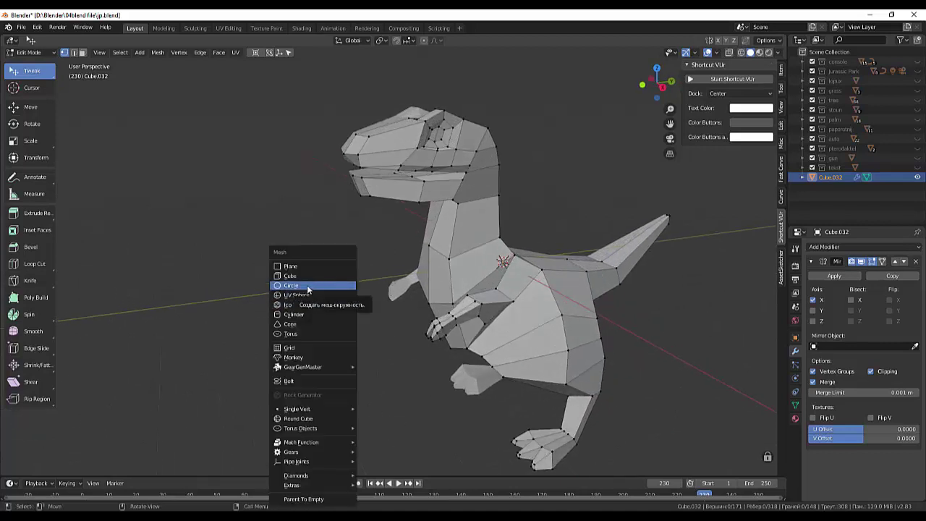
{"action": "left_click", "coordinate": [296, 327]}
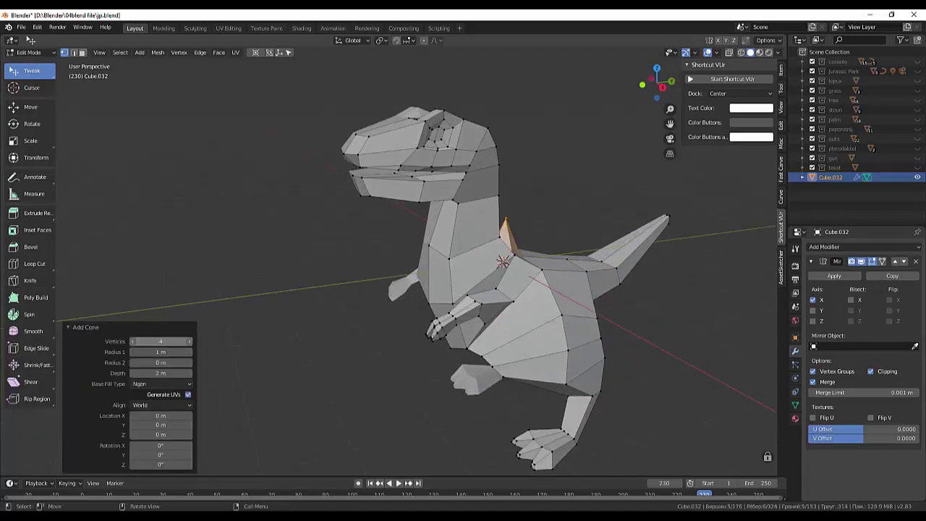
{"action": "key", "text": "g"}
{"action": "left_click", "coordinate": [311, 289]}
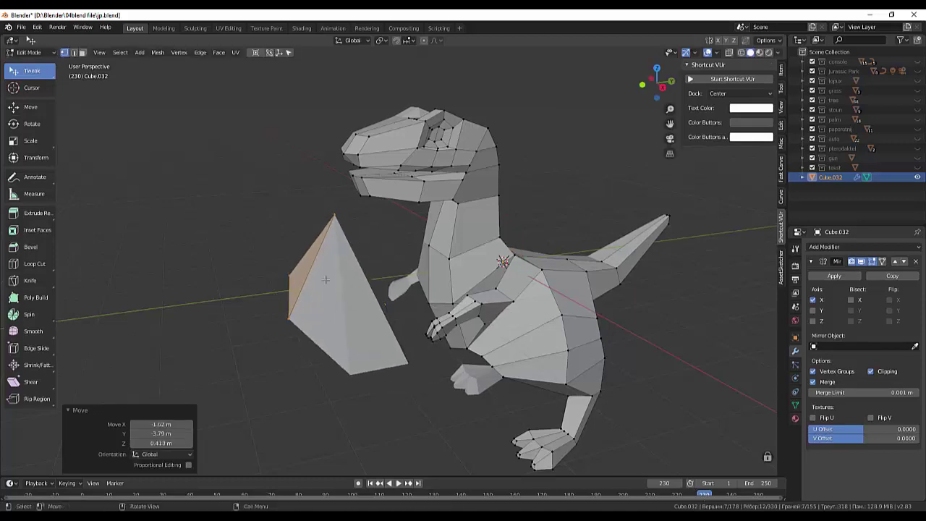
{"action": "middle_click_drag", "start_coordinate": [311, 290], "coordinate": [538, 345]}
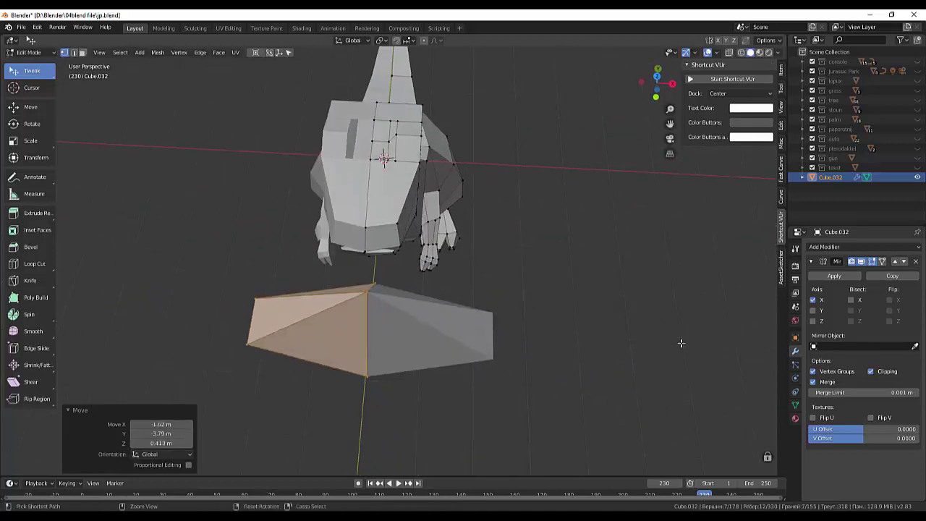
{"action": "key", "text": "ctrl+z"}
- Return to Object Mode and snap to the Right side view (Numpad 3)
{"action": "middle_click_drag", "start_coordinate": [647, 341], "coordinate": [172, 190]}
{"action": "key", "text": "Tab"}
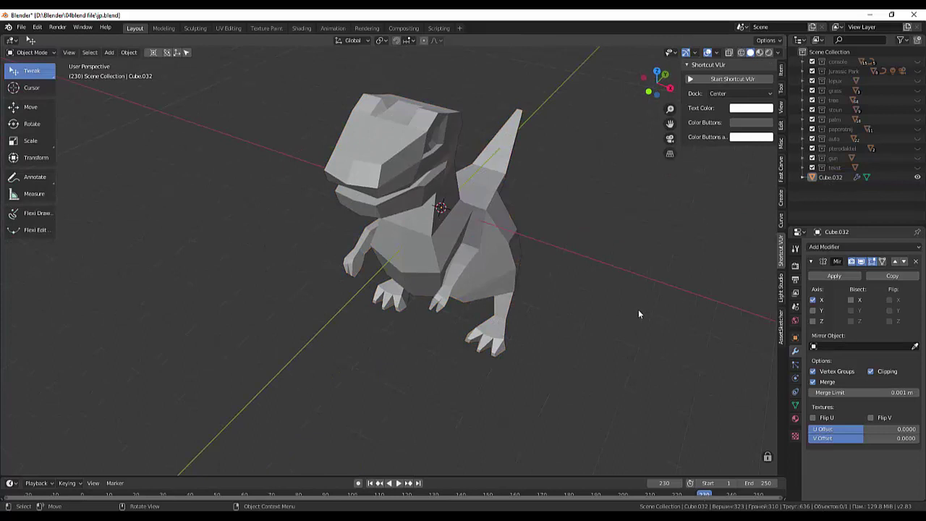
{"action": "key", "text": "shift+a"}
{"action": "middle_click_drag", "start_coordinate": [484, 245], "coordinate": [527, 228]}
{"action": "key", "text": "KP_3"}
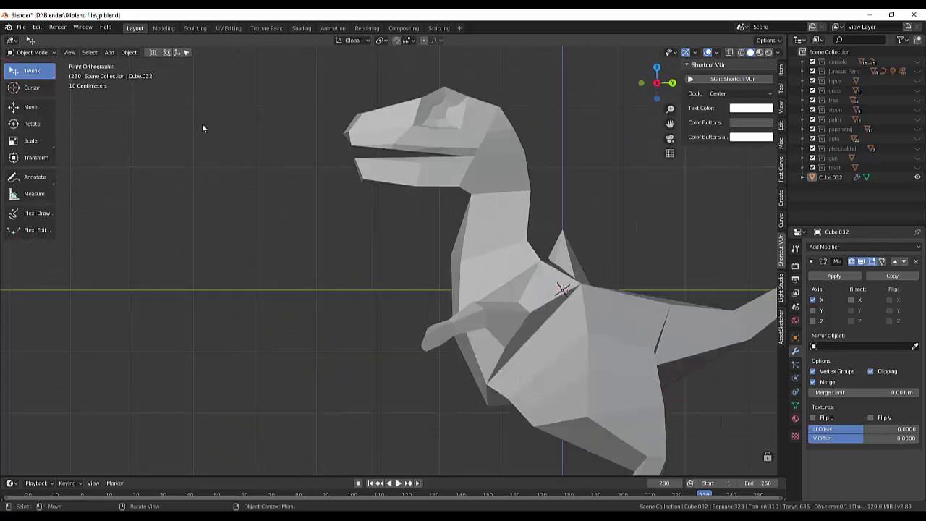
{"action": "key", "text": "shift+a"}
- Pick Flexi Draw and set up an orthographic Right view of the head
{"action": "left_click", "coordinate": [58, 213]}
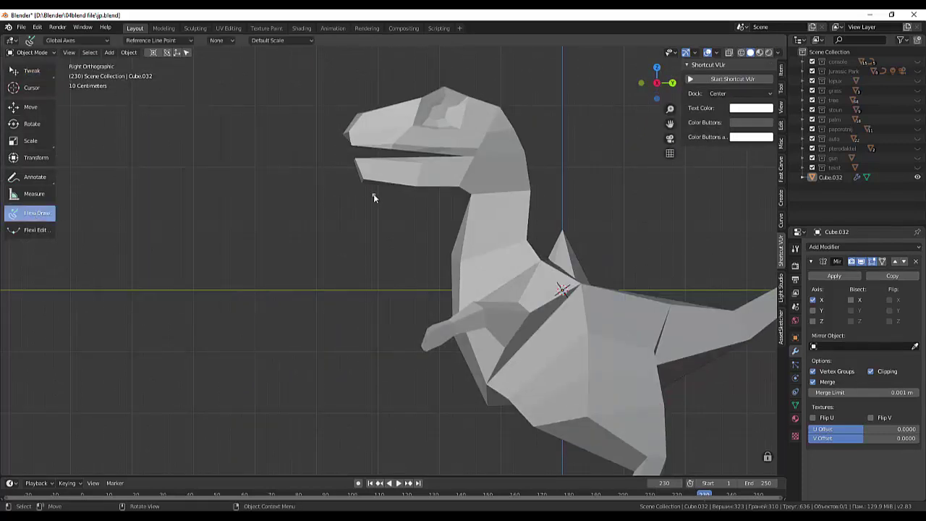
{"action": "scroll", "coordinate": [374, 193], "scroll_direction": "up", "scroll_amount": 3}
{"action": "scroll", "coordinate": [374, 193], "scroll_direction": "up", "scroll_amount": 2}
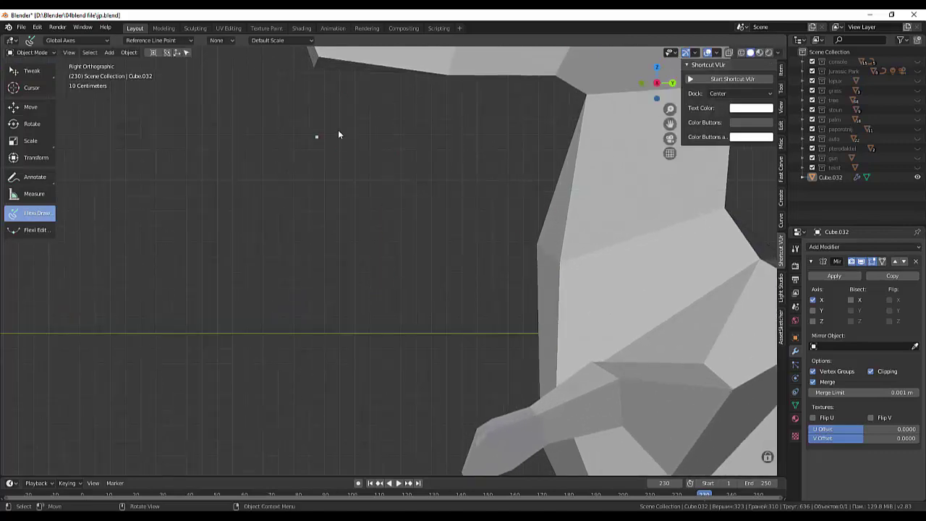
{"action": "middle_click_drag", "start_coordinate": [217, 166], "coordinate": [414, 405]}
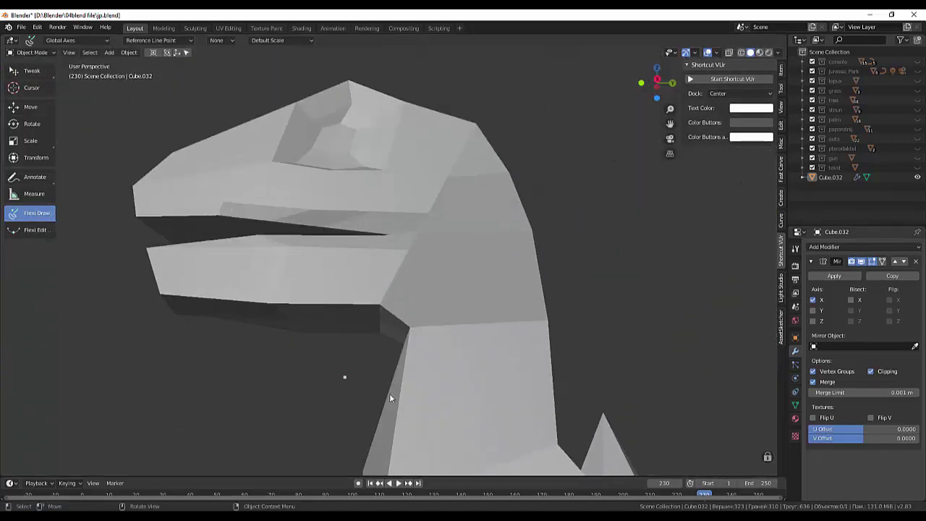
{"action": "key", "text": "KP_0"}
{"action": "key", "text": "KP_5"}
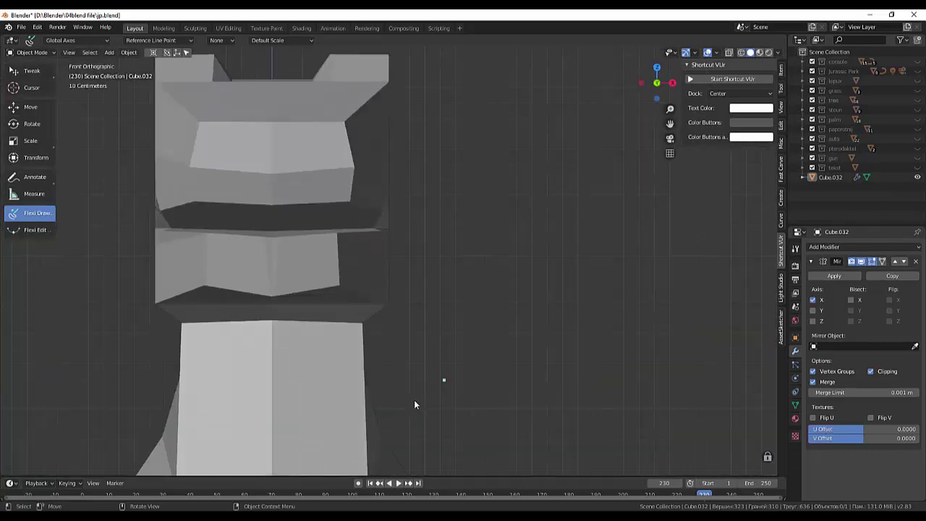
{"action": "key", "text": "KP_3"}
{"action": "scroll", "coordinate": [513, 351], "scroll_direction": "down", "scroll_amount": 2}
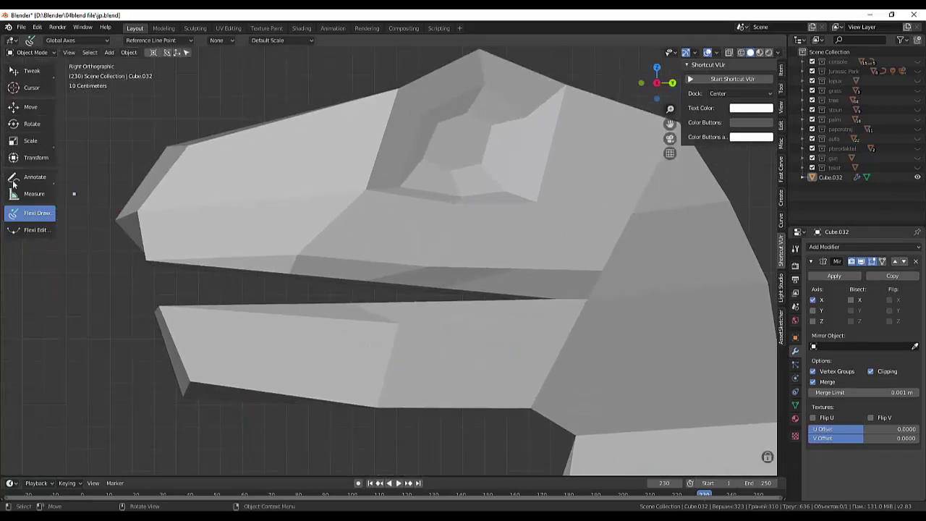
- Draw a curved tooth stroke under the upper jaw tip
{"action": "left_click", "coordinate": [164, 264]}
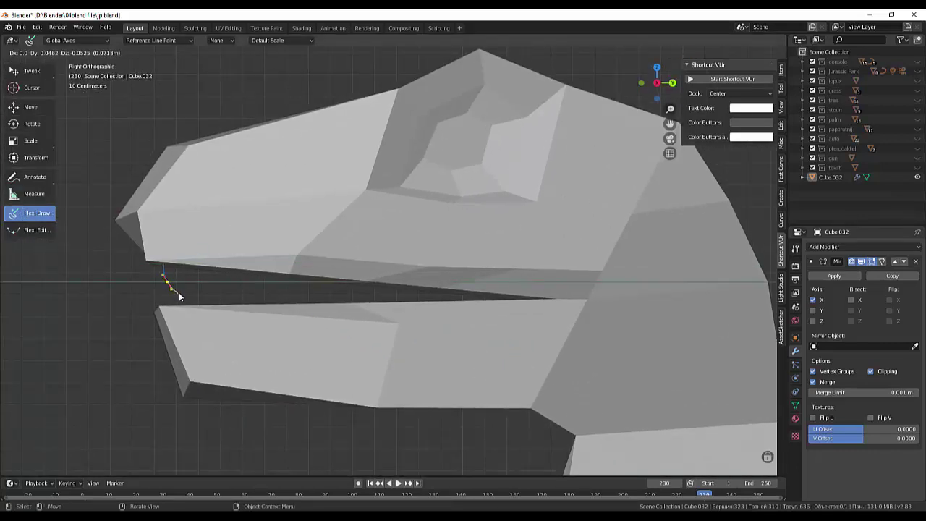
{"action": "left_click_drag", "start_coordinate": [178, 292], "coordinate": [175, 278]}
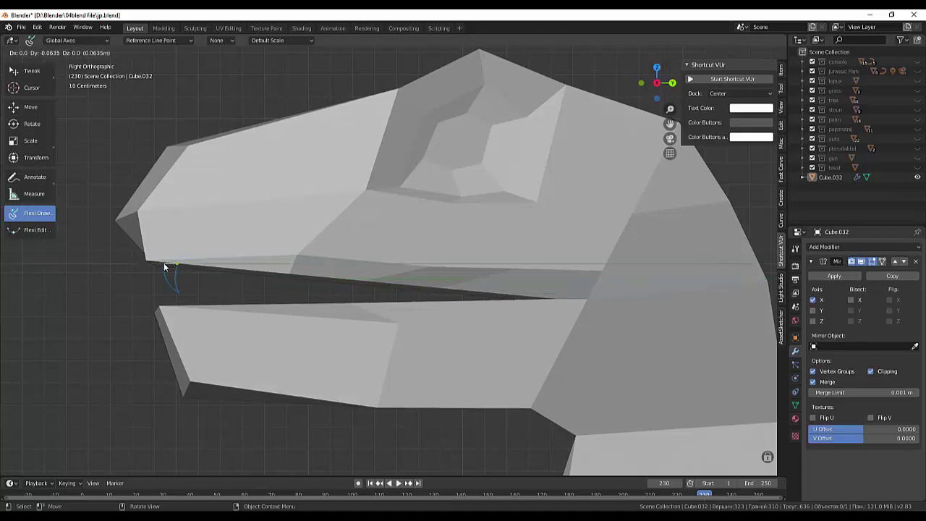
{"action": "mouse_move", "coordinate": [162, 290]}
{"action": "middle_mouse_down"}
{"action": "mouse_move", "coordinate": [255, 262]}
{"action": "mouse_move", "coordinate": [305, 275]}
{"action": "middle_mouse_up"}
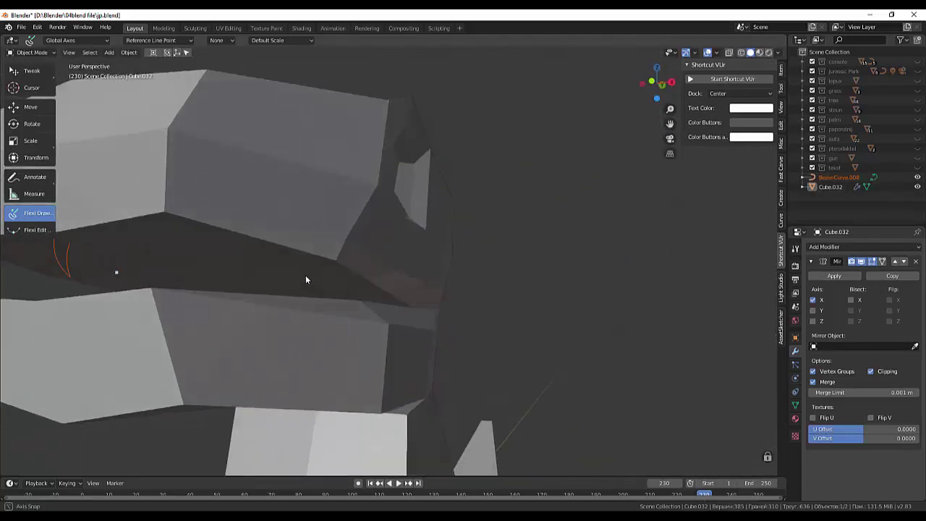
{"action": "left_click", "coordinate": [32, 52]}
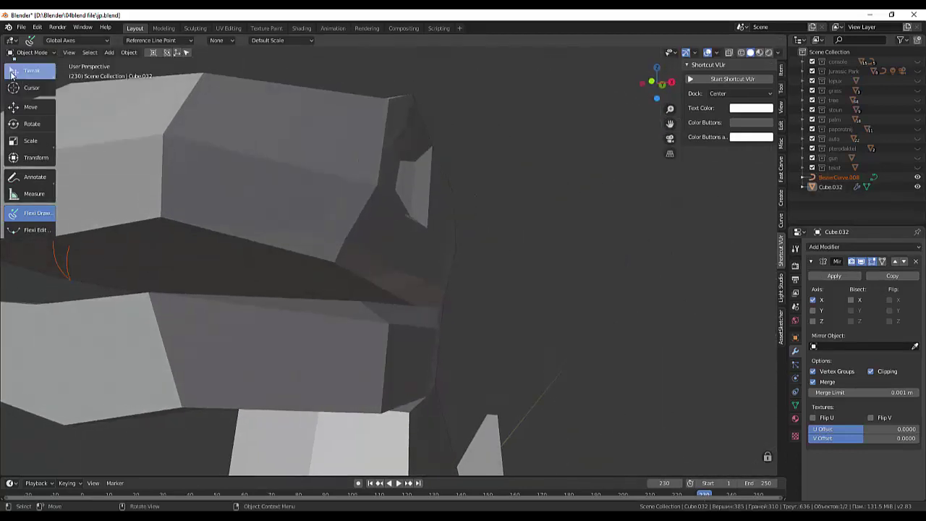
- Shift the BezierCurve.008 tooth stroke along X and convert it to a mesh
{"action": "key", "text": "w"}
{"action": "left_click", "coordinate": [59, 260]}
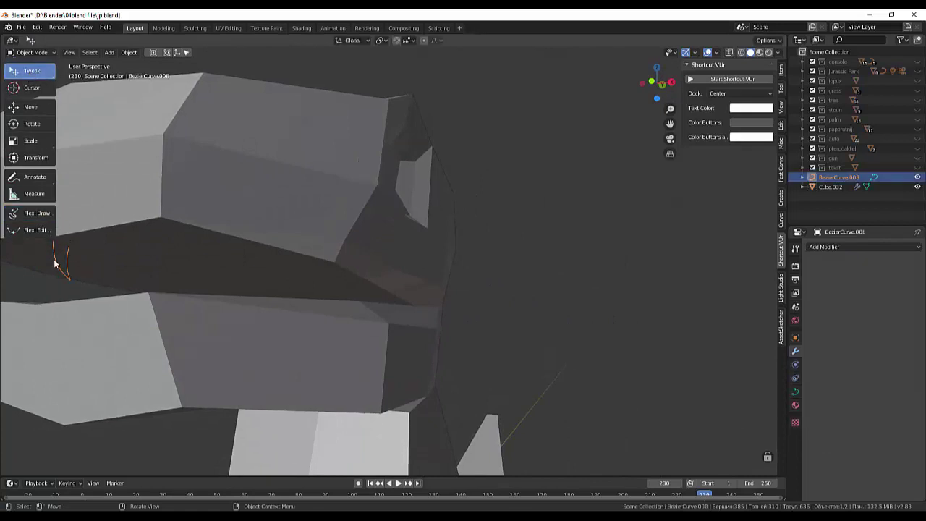
{"action": "mouse_move", "coordinate": [59, 261]}
{"action": "middle_mouse_down"}
{"action": "mouse_move", "coordinate": [272, 301]}
{"action": "mouse_move", "coordinate": [252, 316]}
{"action": "middle_mouse_up"}
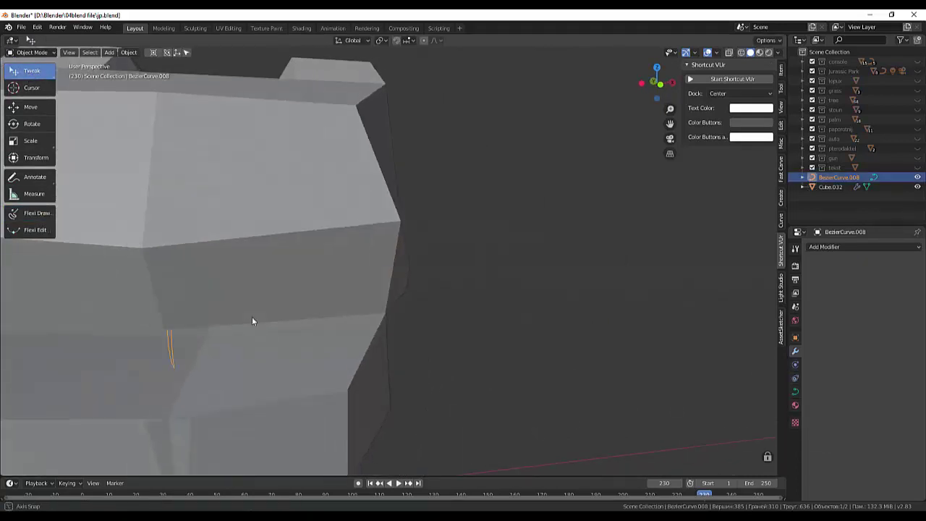
{"action": "key", "text": "g"}
{"action": "key", "text": "x"}
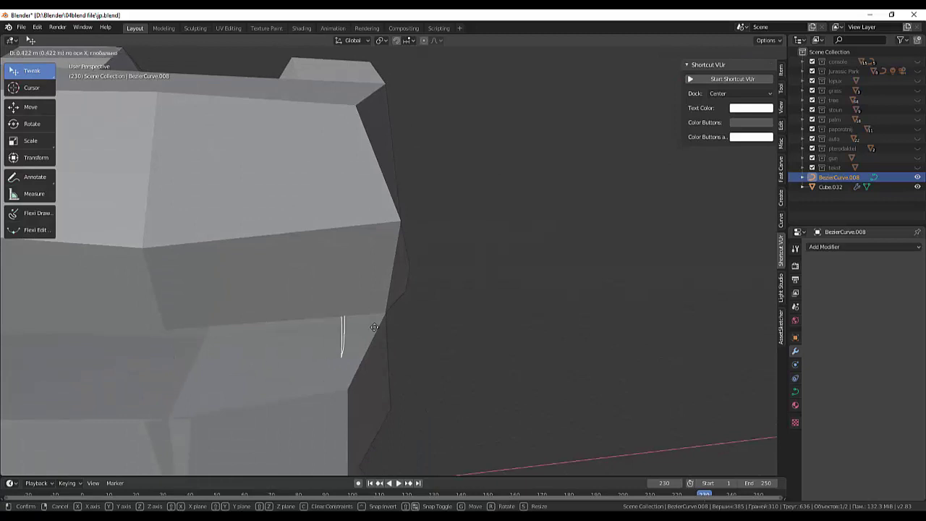
{"action": "left_click", "coordinate": [333, 326]}
{"action": "middle_click_drag", "start_coordinate": [333, 326], "coordinate": [403, 359]}
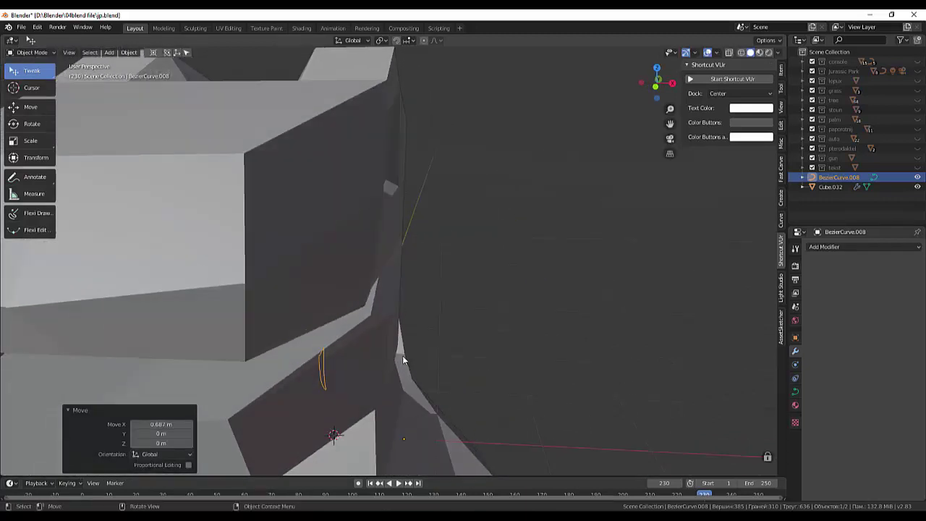
{"action": "right_click", "coordinate": [462, 211]}
{"action": "left_click", "coordinate": [436, 288]}
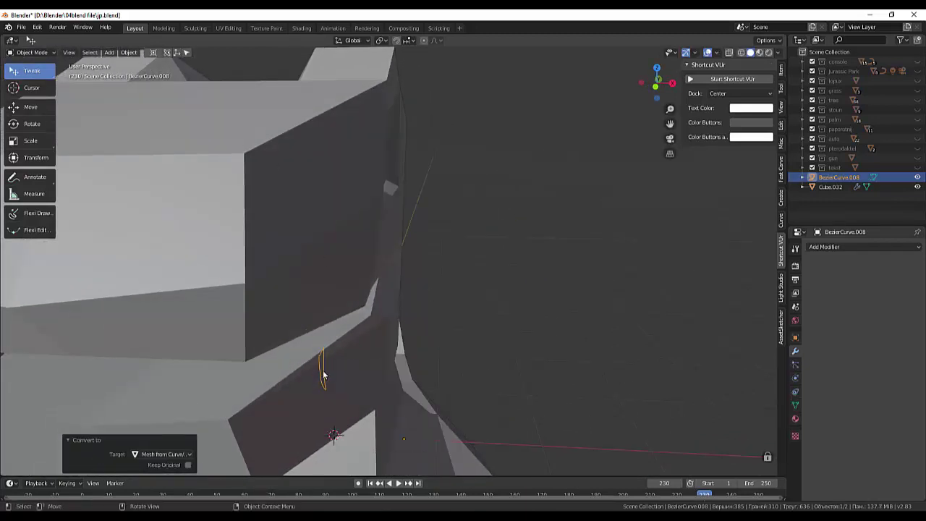
- Extrude all of the tooth's vertices along normals for thickness, then return to Object Mode
{"action": "mouse_move", "coordinate": [323, 375]}
{"action": "middle_mouse_down"}
{"action": "mouse_move", "coordinate": [354, 357]}
{"action": "mouse_move", "coordinate": [207, 353]}
{"action": "middle_mouse_up"}
{"action": "key", "text": "Tab"}
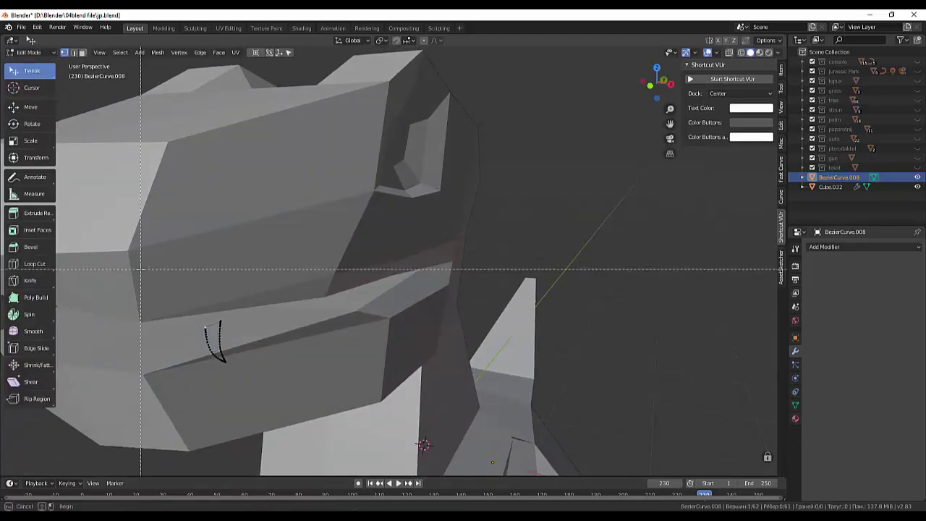
{"action": "left_click_drag", "start_coordinate": [141, 268], "coordinate": [277, 386]}
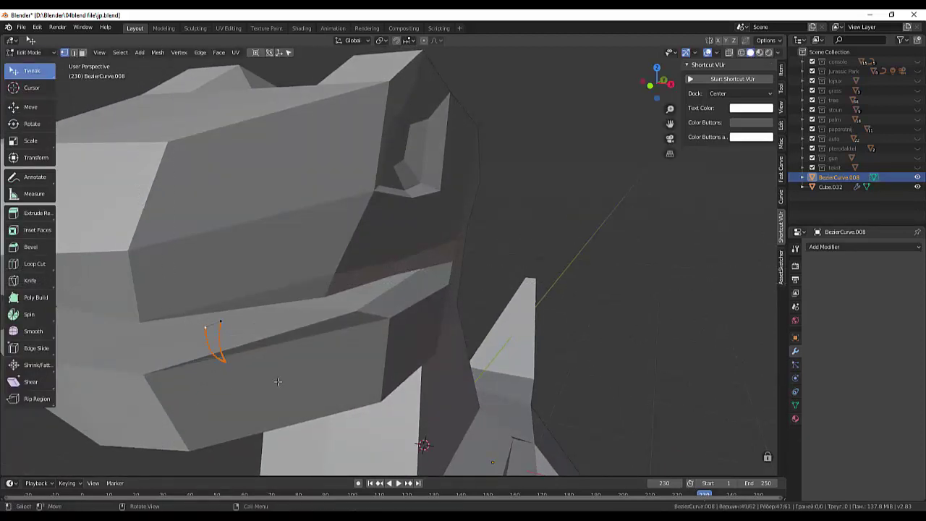
{"action": "key", "text": "KP_Decimal"}
{"action": "key", "text": "w"}
{"action": "key", "text": "e"}
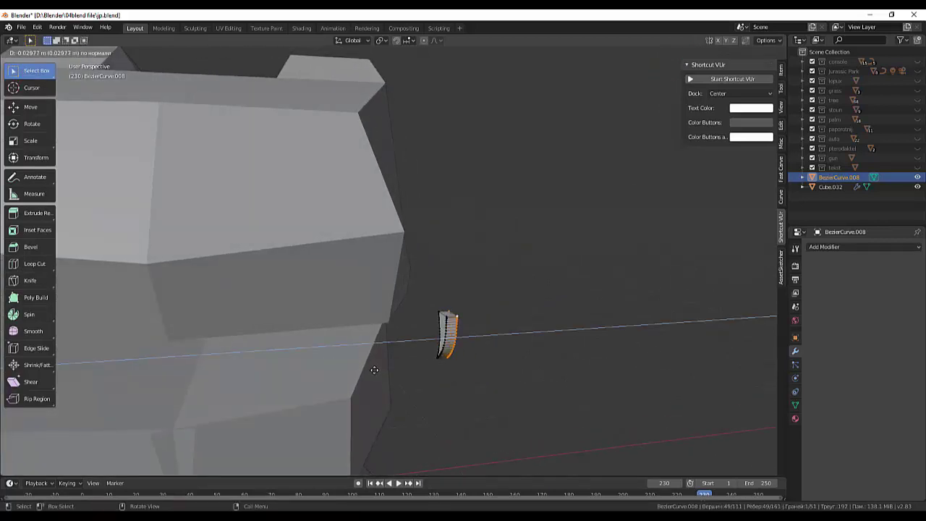
{"action": "left_click", "coordinate": [373, 369]}
{"action": "scroll", "coordinate": [391, 370], "scroll_direction": "down", "scroll_amount": 5}
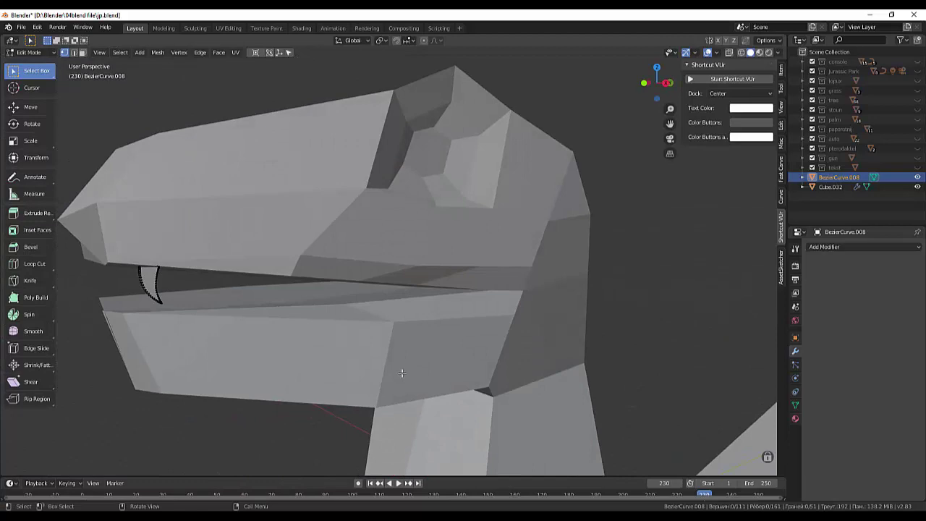
{"action": "key", "text": "KP_3"}
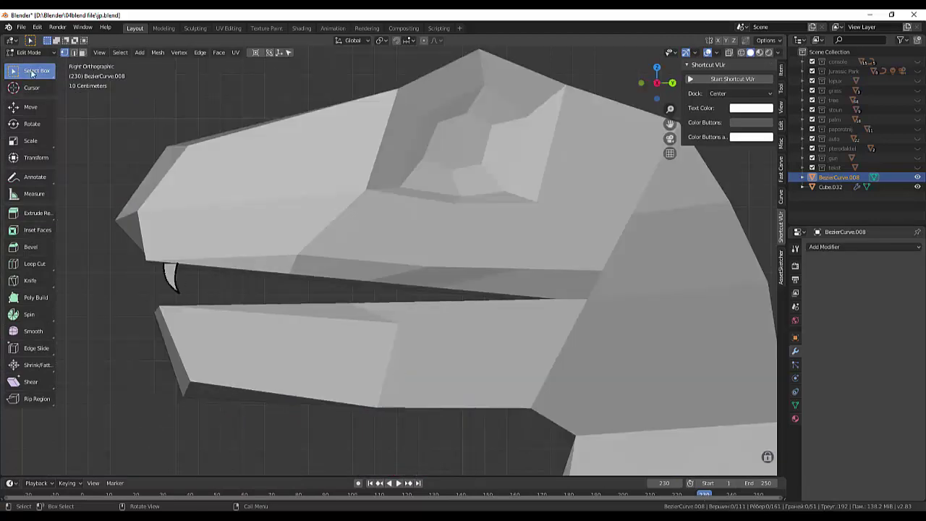
{"action": "left_click", "coordinate": [29, 52]}
{"action": "left_click", "coordinate": [32, 40]}
{"action": "middle_click_drag", "start_coordinate": [377, 269], "coordinate": [199, 236]}
- Move the fang 0.0441 m along Y and 0.0274 m along Z onto the upper jaw tip
{"action": "scroll", "coordinate": [205, 240], "scroll_direction": "down", "scroll_amount": 2}
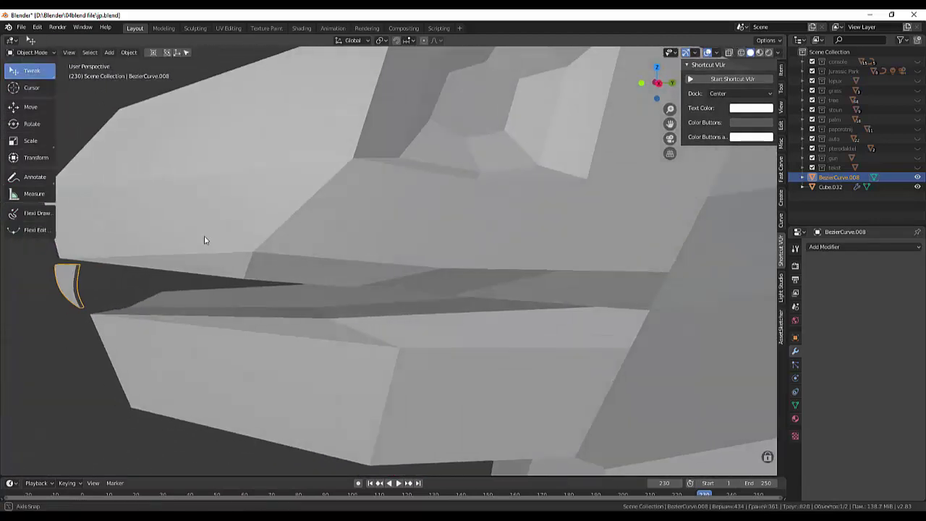
{"action": "key", "text": "KP_3"}
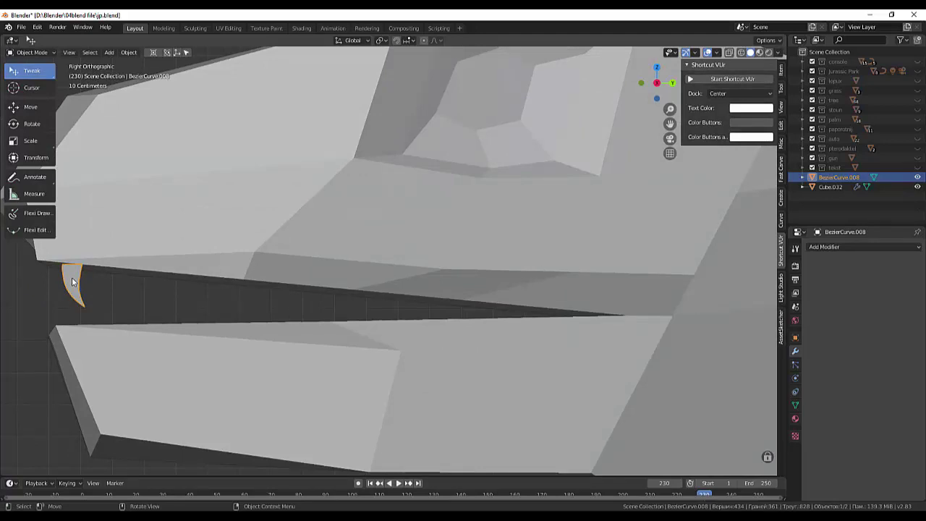
{"action": "key", "text": "g"}
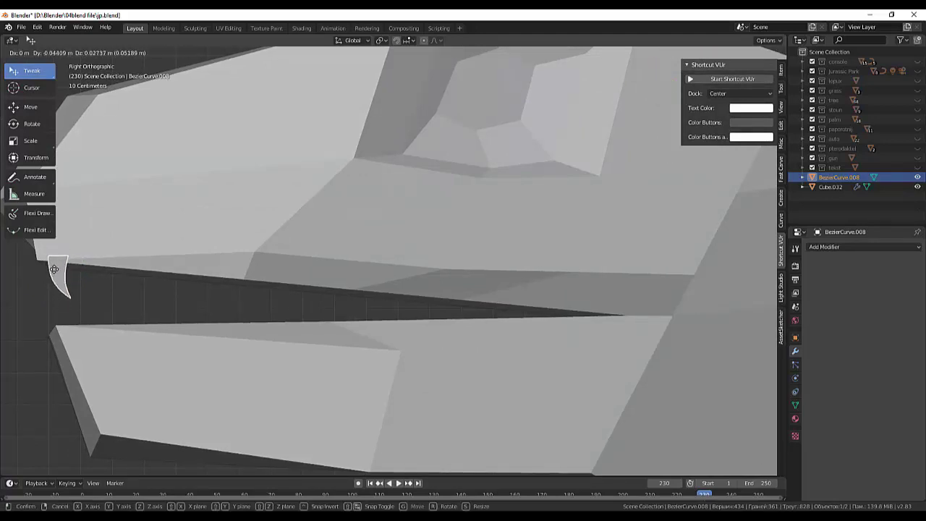
{"action": "left_click", "coordinate": [54, 269]}
{"action": "mouse_move", "coordinate": [55, 269]}
{"action": "middle_mouse_down"}
{"action": "mouse_move", "coordinate": [318, 268]}
{"action": "mouse_move", "coordinate": [418, 332]}
{"action": "middle_mouse_up"}
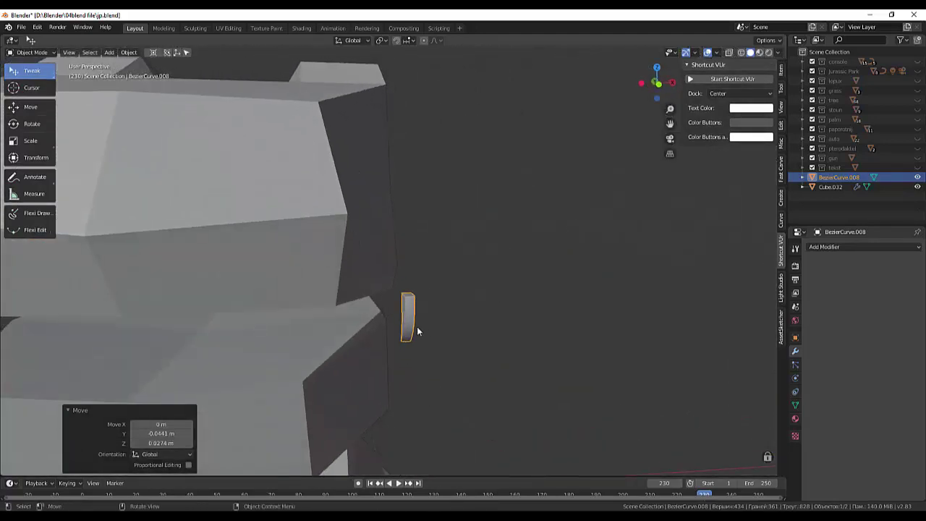
- Try a Subdivision Surface modifier on the tooth, then undo it
{"action": "left_click", "coordinate": [820, 247]}
{"action": "left_click", "coordinate": [734, 411]}
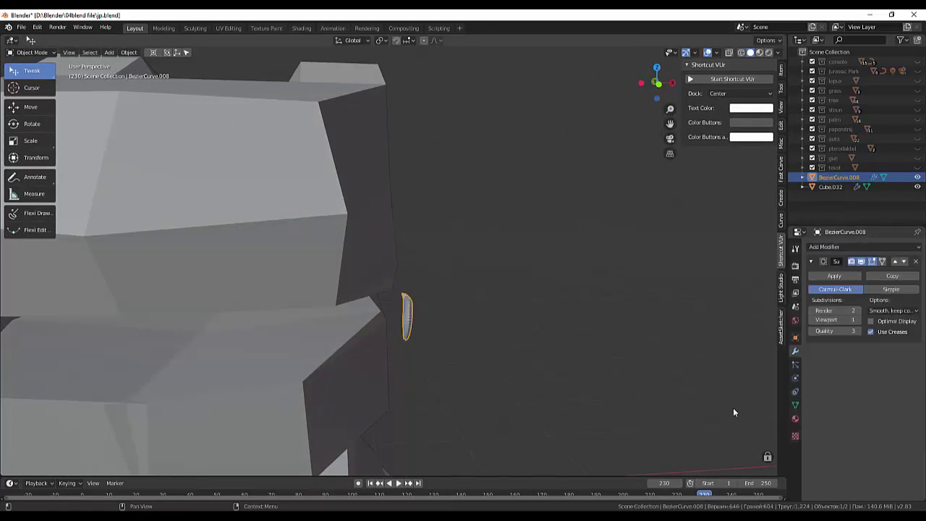
{"action": "mouse_move", "coordinate": [733, 407]}
{"action": "middle_mouse_down"}
{"action": "mouse_move", "coordinate": [587, 361]}
{"action": "mouse_move", "coordinate": [272, 356]}
{"action": "middle_mouse_up"}
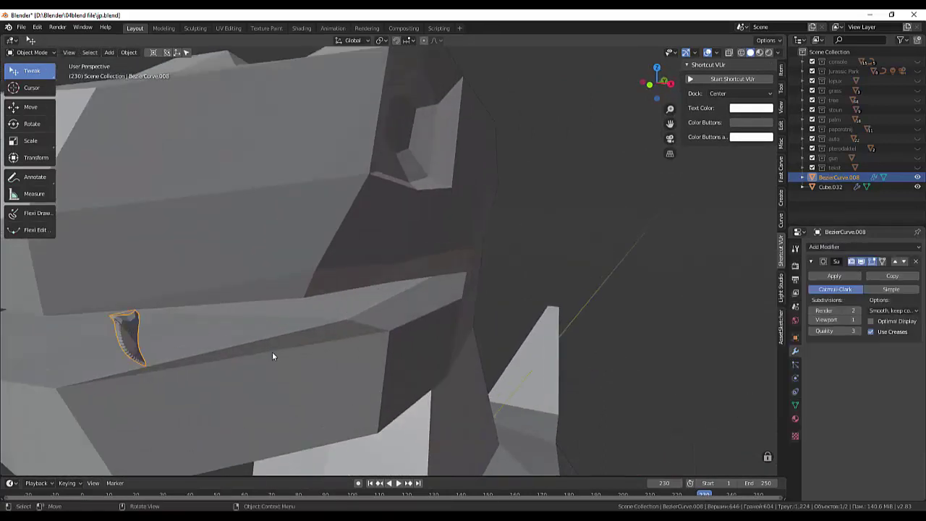
{"action": "middle_click_drag", "start_coordinate": [658, 323], "coordinate": [661, 322]}
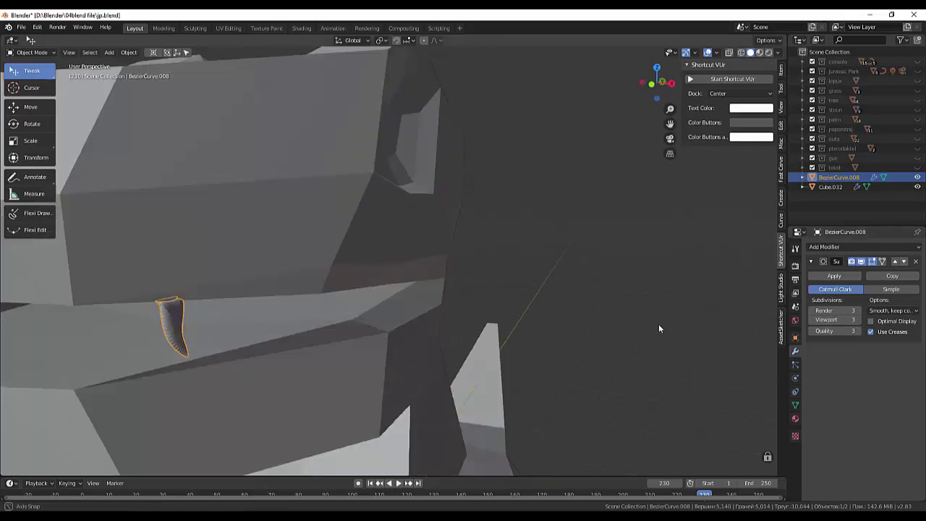
{"action": "key", "text": "ctrl+z"}
{"action": "middle_click_drag", "start_coordinate": [574, 411], "coordinate": [422, 347]}
- Switch to front view and select the dinosaur body mesh Cube.032
{"action": "key", "text": "KP_1"}
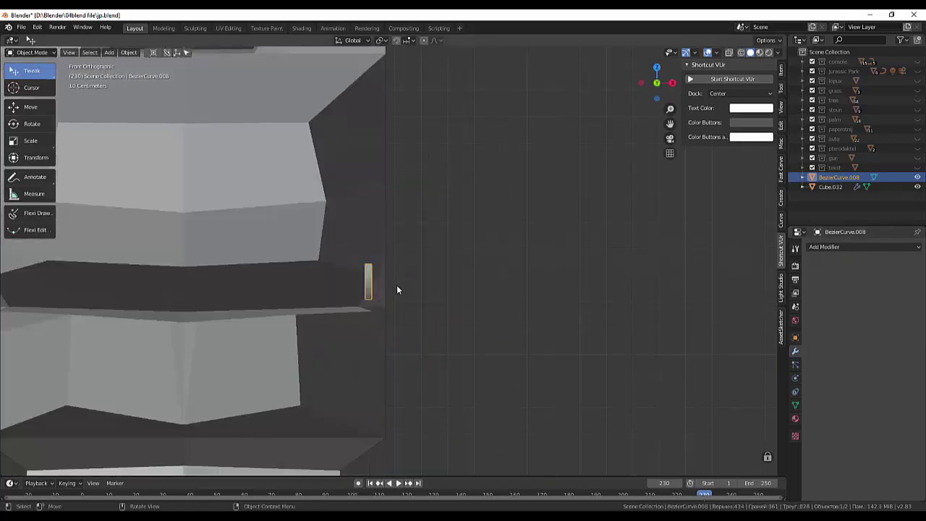
{"action": "middle_click_drag", "start_coordinate": [397, 290], "coordinate": [362, 333]}
{"action": "left_click", "coordinate": [362, 333]}
{"action": "left_click", "coordinate": [20, 53]}
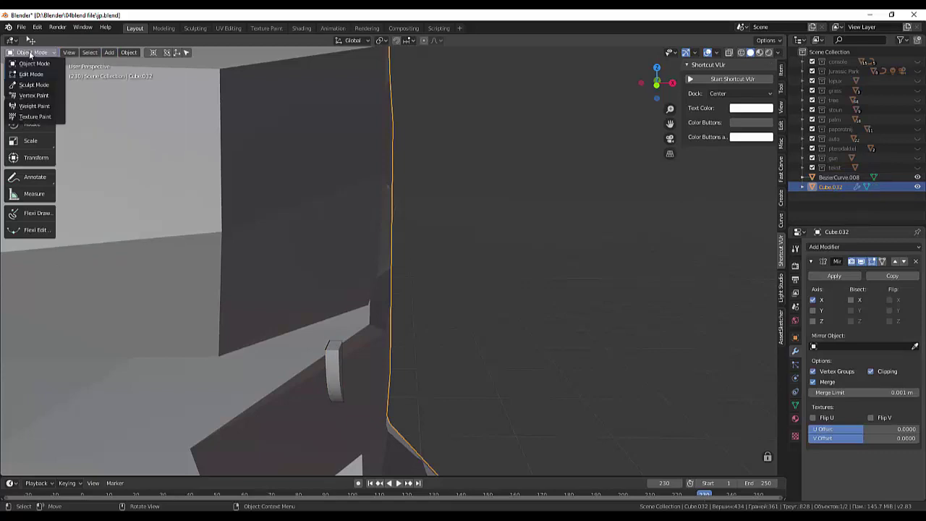
- Leave the dinosaur mesh and enter Edit Mode on the tooth BezierCurve.008
{"action": "left_click", "coordinate": [31, 74]}
{"action": "left_click", "coordinate": [332, 348]}
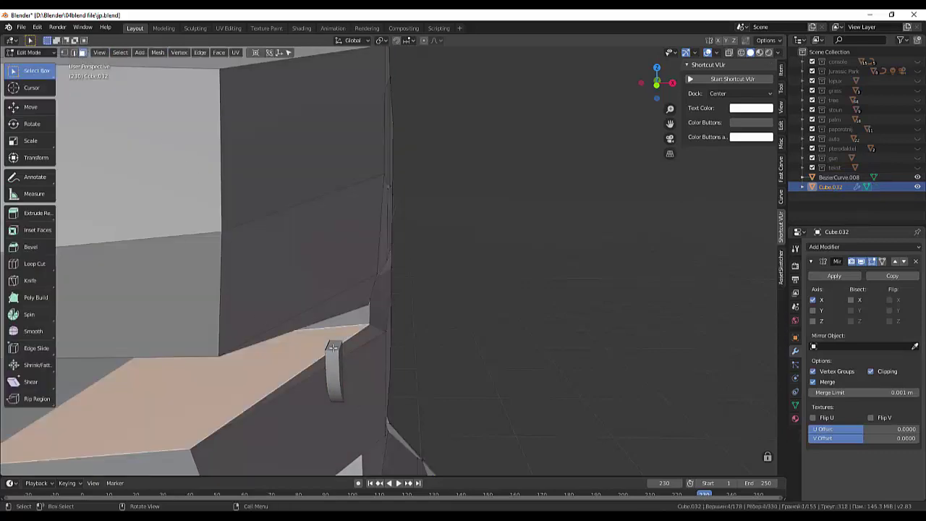
{"action": "mouse_move", "coordinate": [332, 352]}
{"action": "middle_mouse_down"}
{"action": "mouse_move", "coordinate": [217, 217]}
{"action": "mouse_move", "coordinate": [330, 364]}
{"action": "mouse_move", "coordinate": [366, 329]}
{"action": "middle_mouse_up"}
{"action": "left_click", "coordinate": [19, 53]}
{"action": "left_click", "coordinate": [29, 61]}
{"action": "left_click", "coordinate": [29, 52]}
{"action": "left_click", "coordinate": [31, 74]}
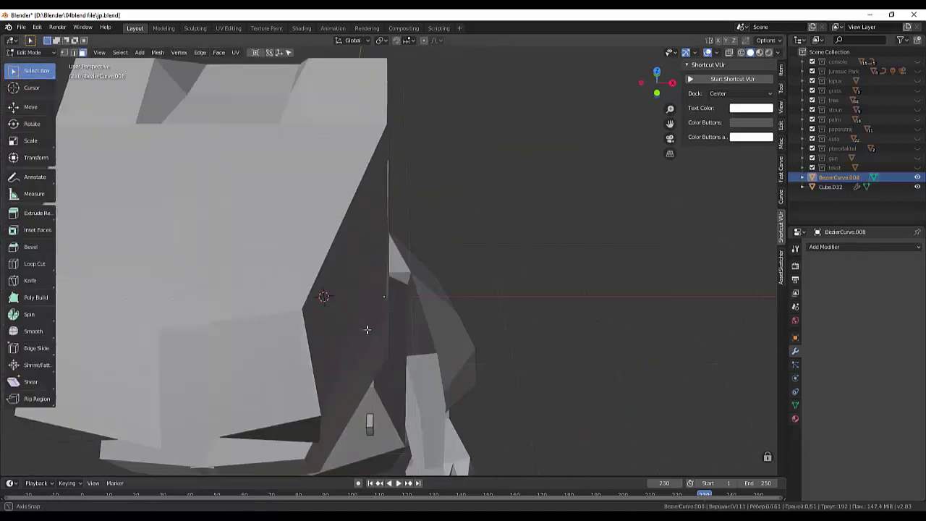
- Scale the tooth 1.6389× and rotate it 9.93° about Z, then return to Object Mode
{"action": "key", "text": "s"}
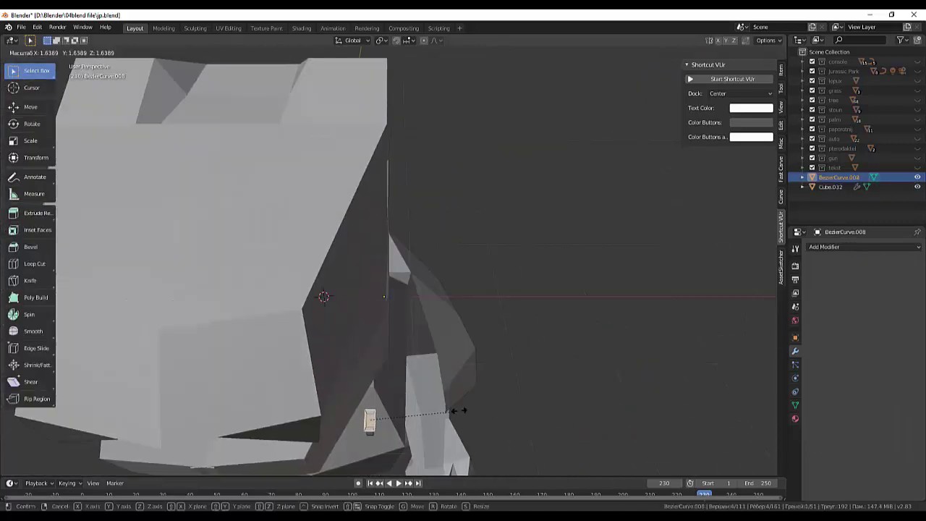
{"action": "left_click", "coordinate": [412, 411]}
{"action": "mouse_move", "coordinate": [412, 411]}
{"action": "middle_mouse_down"}
{"action": "mouse_move", "coordinate": [485, 228]}
{"action": "mouse_move", "coordinate": [307, 276]}
{"action": "mouse_move", "coordinate": [467, 289]}
{"action": "middle_mouse_up"}
{"action": "key", "text": "r"}
{"action": "left_click", "coordinate": [403, 276]}
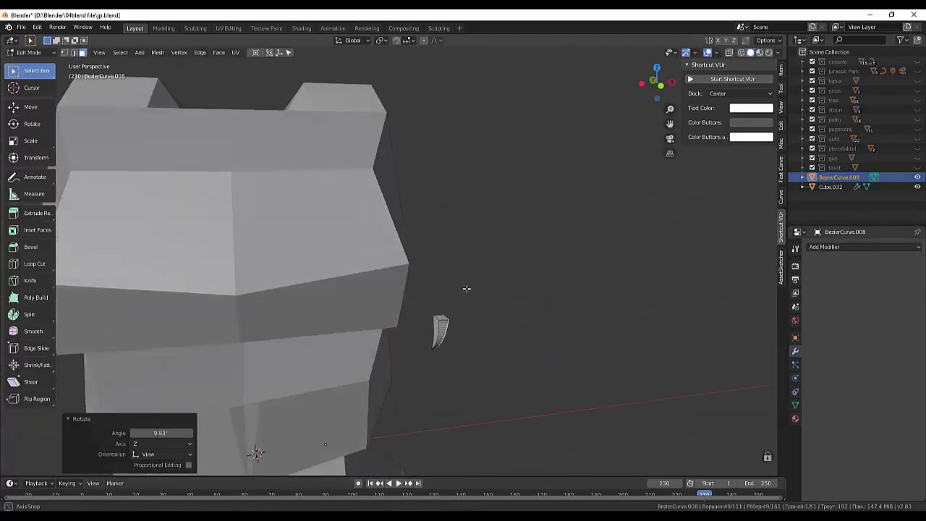
{"action": "key", "text": "r"}
{"action": "left_click", "coordinate": [471, 317]}
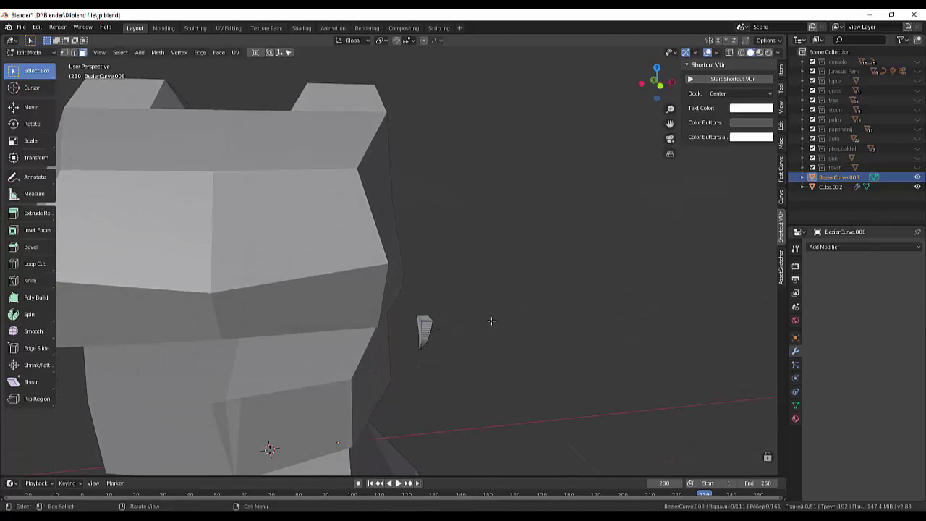
{"action": "scroll", "coordinate": [490, 378], "scroll_direction": "up", "scroll_amount": 4}
{"action": "middle_click_drag", "start_coordinate": [490, 379], "coordinate": [428, 309]}
{"action": "key", "text": "KP_3"}
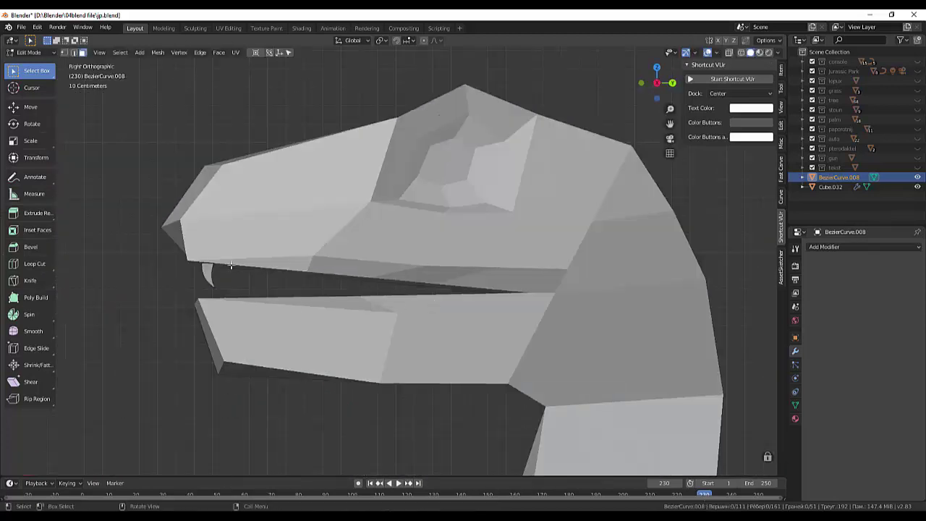
{"action": "left_click", "coordinate": [30, 52]}
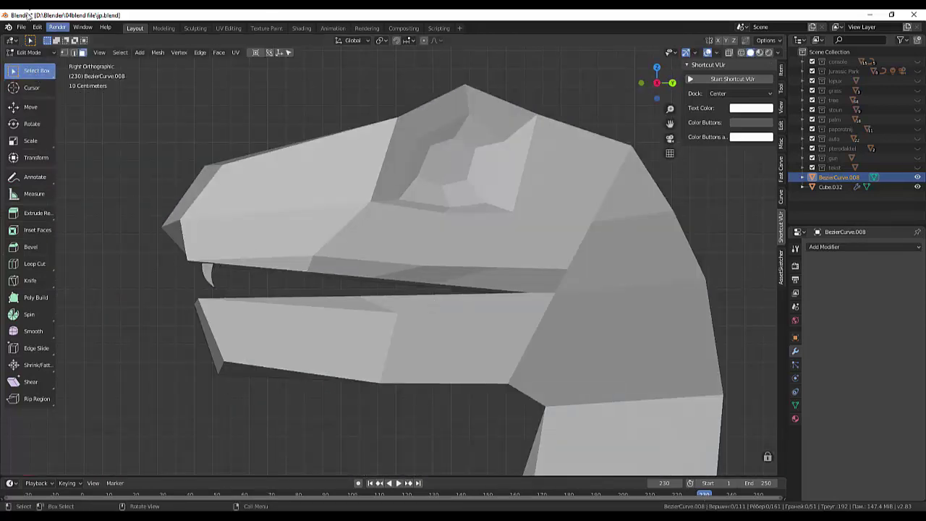
{"action": "left_click", "coordinate": [30, 61]}
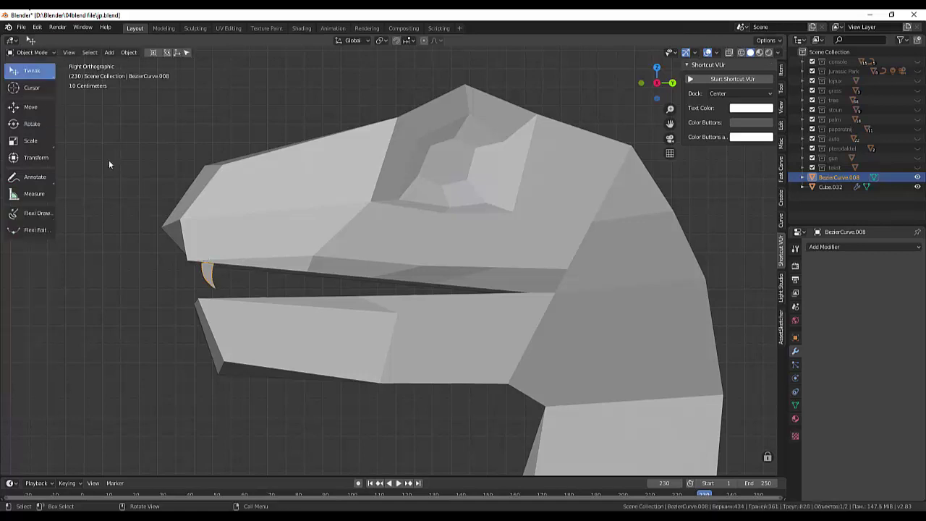
- Reposition the tooth, shifting it -0.25 m along X
{"action": "key", "text": "g"}
{"action": "left_click", "coordinate": [204, 267]}
{"action": "mouse_move", "coordinate": [204, 266]}
{"action": "middle_mouse_down"}
{"action": "mouse_move", "coordinate": [331, 239]}
{"action": "mouse_move", "coordinate": [414, 254]}
{"action": "middle_mouse_up"}
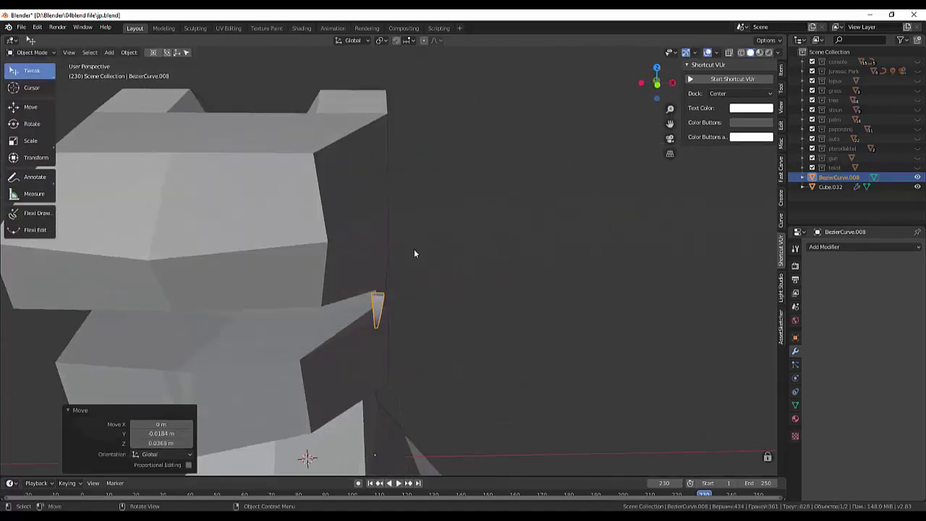
{"action": "key", "text": "g"}
{"action": "left_click", "coordinate": [355, 303]}
{"action": "mouse_move", "coordinate": [355, 303]}
{"action": "middle_mouse_down"}
{"action": "mouse_move", "coordinate": [324, 285]}
{"action": "mouse_move", "coordinate": [367, 289]}
{"action": "mouse_move", "coordinate": [321, 303]}
{"action": "mouse_move", "coordinate": [318, 295]}
{"action": "mouse_move", "coordinate": [335, 302]}
{"action": "middle_mouse_up"}
- Set the tooth's origin to its geometry and scale it uniformly to 1.486, viewed from front
{"action": "left_click", "coordinate": [129, 52]}
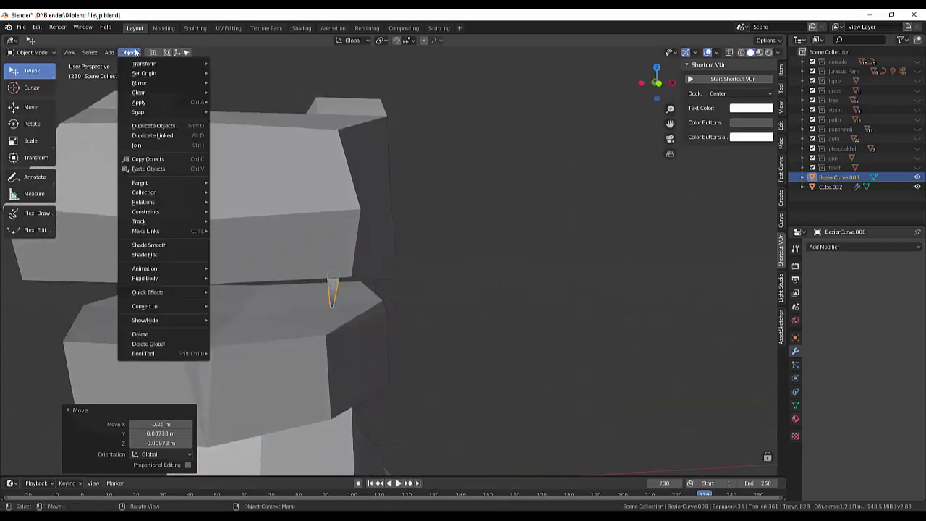
{"action": "left_click", "coordinate": [261, 94]}
{"action": "mouse_move", "coordinate": [489, 250]}
{"action": "middle_mouse_down"}
{"action": "mouse_move", "coordinate": [517, 286]}
{"action": "mouse_move", "coordinate": [380, 305]}
{"action": "mouse_move", "coordinate": [385, 288]}
{"action": "mouse_move", "coordinate": [269, 280]}
{"action": "mouse_move", "coordinate": [357, 280]}
{"action": "mouse_move", "coordinate": [359, 306]}
{"action": "middle_mouse_up"}
{"action": "key", "text": "s"}
{"action": "left_click", "coordinate": [352, 276]}
{"action": "scroll", "coordinate": [356, 304], "scroll_direction": "down", "scroll_amount": 5}
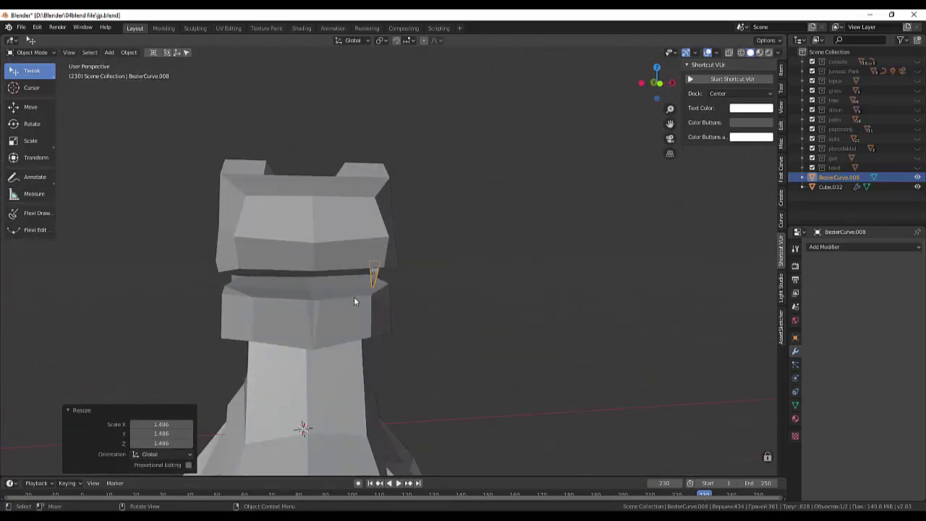
{"action": "key", "text": "KP_1"}
{"action": "scroll", "coordinate": [354, 278], "scroll_direction": "up", "scroll_amount": 2}
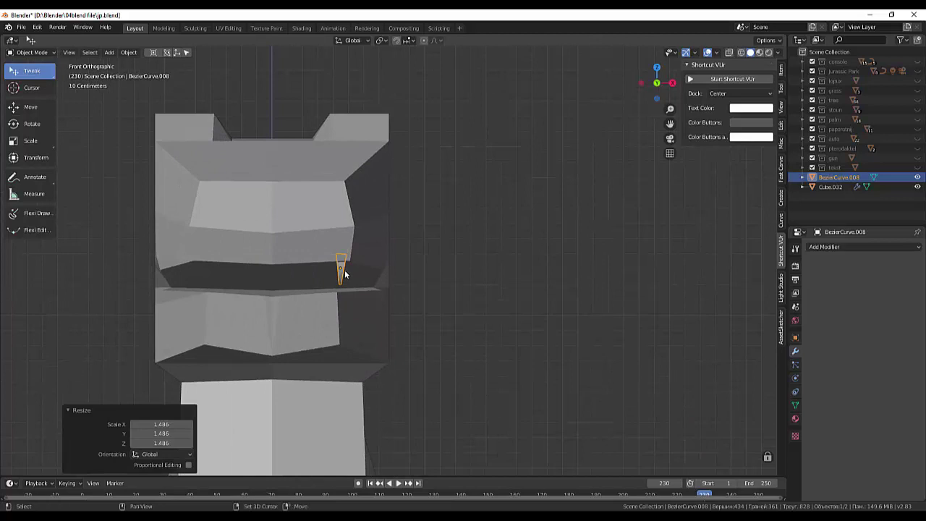
- Duplicate the tooth into a row across the front of the upper jaw
{"action": "left_click", "coordinate": [329, 269]}
{"action": "key", "text": "shift+d"}
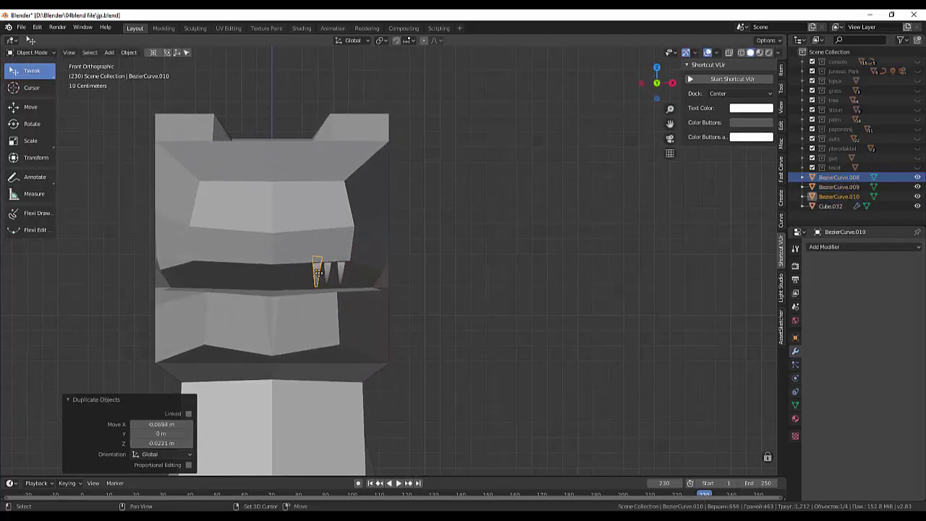
{"action": "key", "text": "shift+d"}
{"action": "left_click", "coordinate": [305, 268]}
{"action": "key", "text": "shift+d"}
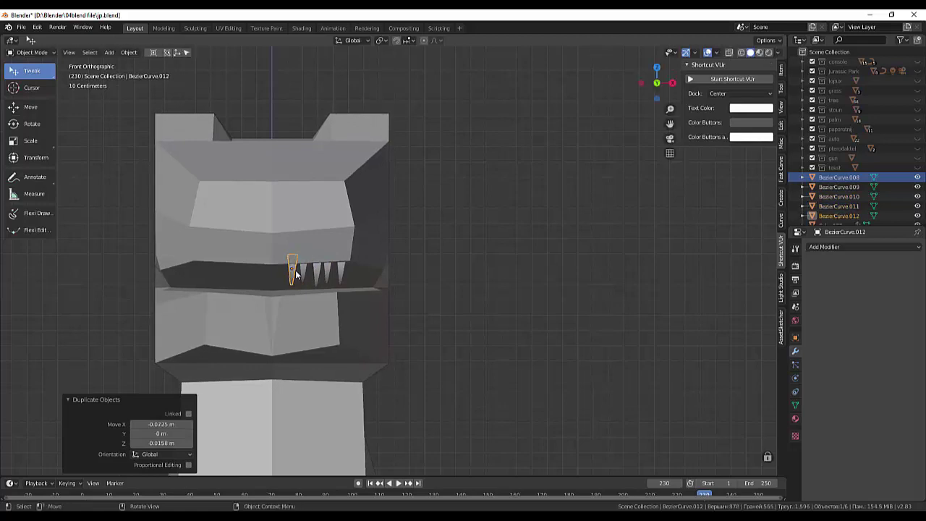
{"action": "key", "text": "shift+d"}
{"action": "left_click", "coordinate": [282, 269]}
{"action": "mouse_move", "coordinate": [282, 269]}
{"action": "middle_mouse_down"}
{"action": "mouse_move", "coordinate": [435, 279]}
{"action": "mouse_move", "coordinate": [308, 314]}
{"action": "middle_mouse_up"}
{"action": "left_click_drag", "start_coordinate": [308, 313], "coordinate": [318, 309]}
{"action": "mouse_move", "coordinate": [362, 291]}
{"action": "middle_mouse_down"}
{"action": "mouse_move", "coordinate": [454, 266]}
{"action": "mouse_move", "coordinate": [508, 281]}
{"action": "mouse_move", "coordinate": [387, 260]}
{"action": "mouse_move", "coordinate": [265, 287]}
{"action": "middle_mouse_up"}
- In Right Ortho view, duplicate teeth back along the side of the jaw
{"action": "left_click", "coordinate": [265, 287]}
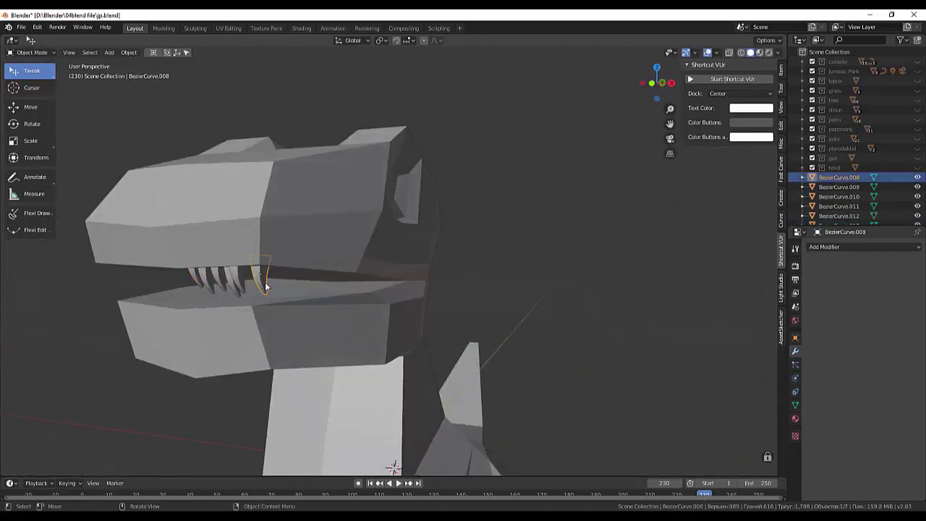
{"action": "key", "text": "KP_3"}
{"action": "key", "text": "shift+d"}
{"action": "left_click", "coordinate": [262, 283]}
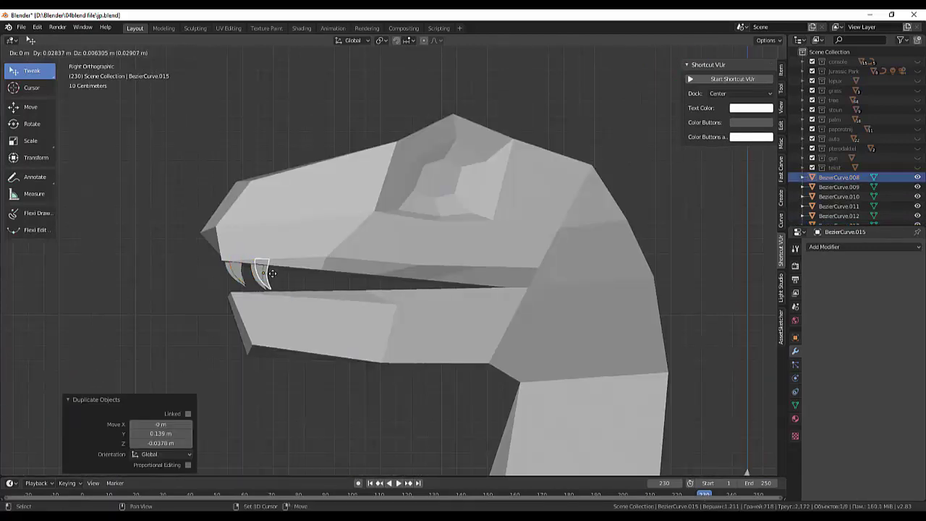
{"action": "left_click", "coordinate": [271, 272]}
{"action": "key", "text": "shift+d"}
{"action": "left_click", "coordinate": [284, 269]}
{"action": "mouse_move", "coordinate": [283, 269]}
{"action": "middle_mouse_down"}
{"action": "mouse_move", "coordinate": [501, 313]}
{"action": "mouse_move", "coordinate": [341, 292]}
{"action": "mouse_move", "coordinate": [338, 307]}
{"action": "mouse_move", "coordinate": [354, 304]}
{"action": "mouse_move", "coordinate": [443, 385]}
{"action": "middle_mouse_up"}
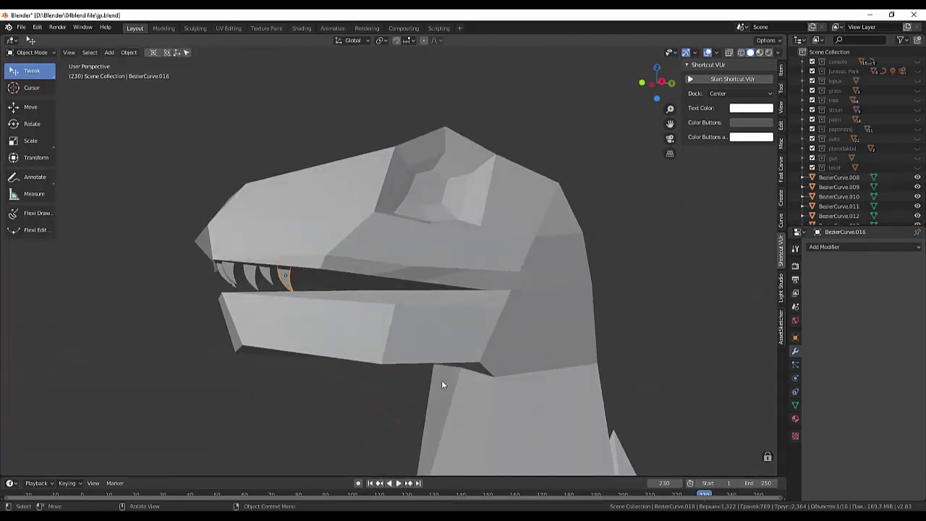
{"action": "key", "text": "KP_3"}
{"action": "left_click", "coordinate": [315, 281]}
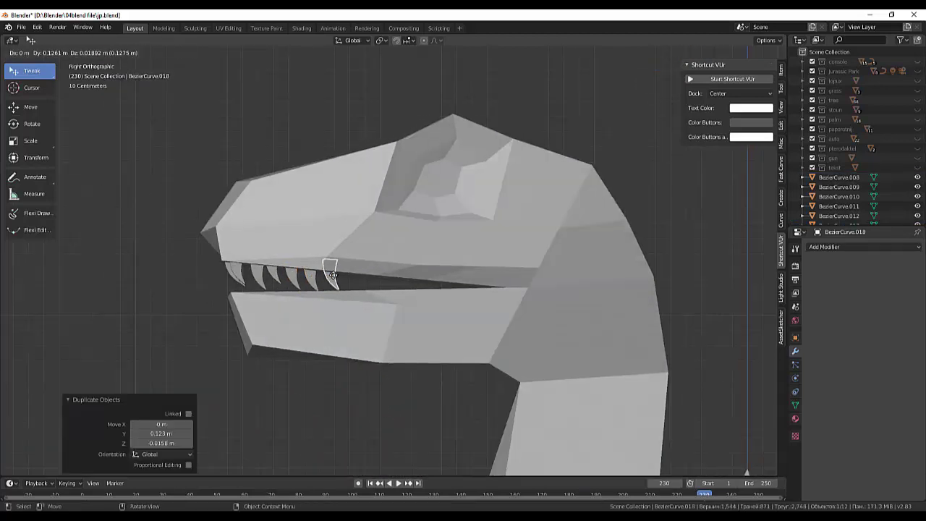
- Move, enlarge, and tilt tooth BezierCurve.014 by -13.4° to fit the jaw
{"action": "left_click", "coordinate": [518, 271]}
{"action": "mouse_move", "coordinate": [518, 271]}
{"action": "middle_mouse_down"}
{"action": "mouse_move", "coordinate": [558, 291]}
{"action": "mouse_move", "coordinate": [347, 296]}
{"action": "mouse_move", "coordinate": [339, 250]}
{"action": "middle_mouse_up"}
{"action": "left_click", "coordinate": [347, 296]}
{"action": "key", "text": "g"}
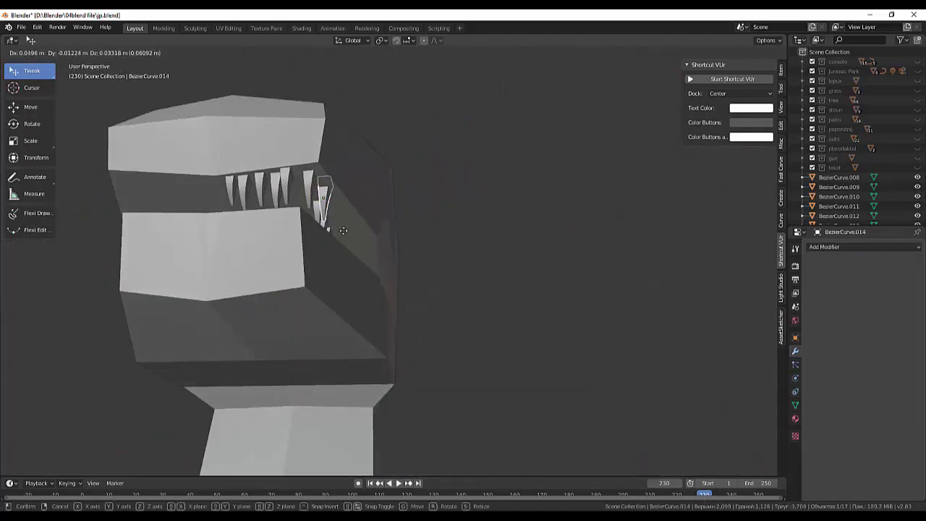
{"action": "left_click", "coordinate": [316, 213]}
{"action": "mouse_move", "coordinate": [316, 214]}
{"action": "middle_mouse_down"}
{"action": "mouse_move", "coordinate": [387, 204]}
{"action": "mouse_move", "coordinate": [257, 201]}
{"action": "middle_mouse_up"}
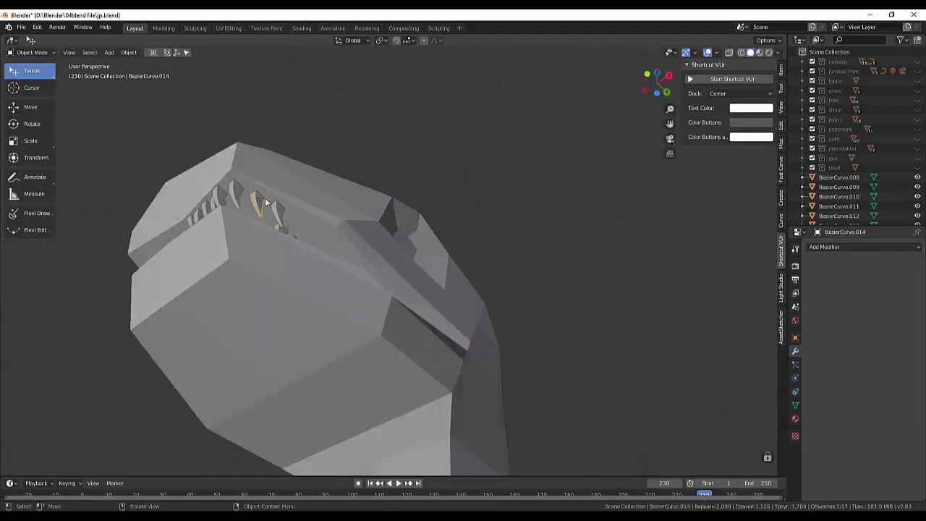
{"action": "key", "text": "s"}
{"action": "left_click", "coordinate": [266, 196]}
{"action": "key", "text": "r"}
{"action": "left_click", "coordinate": [282, 206]}
{"action": "mouse_move", "coordinate": [281, 205]}
{"action": "middle_mouse_down"}
{"action": "mouse_move", "coordinate": [317, 243]}
{"action": "mouse_move", "coordinate": [629, 246]}
{"action": "middle_mouse_up"}
{"action": "left_click", "coordinate": [315, 276], "text": "shift"}
- Select the side teeth and set each one's origin to its geometry
{"action": "left_click", "coordinate": [367, 287]}
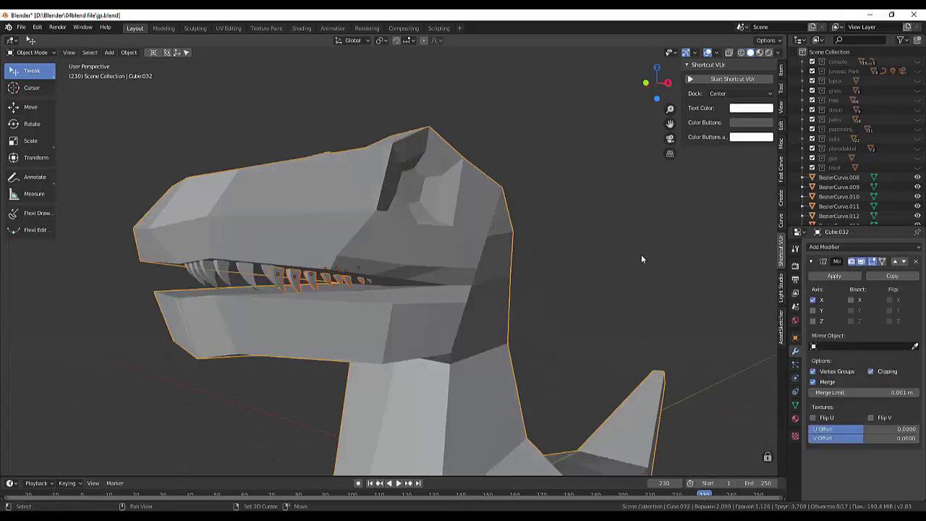
{"action": "scroll", "coordinate": [464, 298], "scroll_direction": "up", "scroll_amount": 3}
{"action": "left_click", "coordinate": [344, 299]}
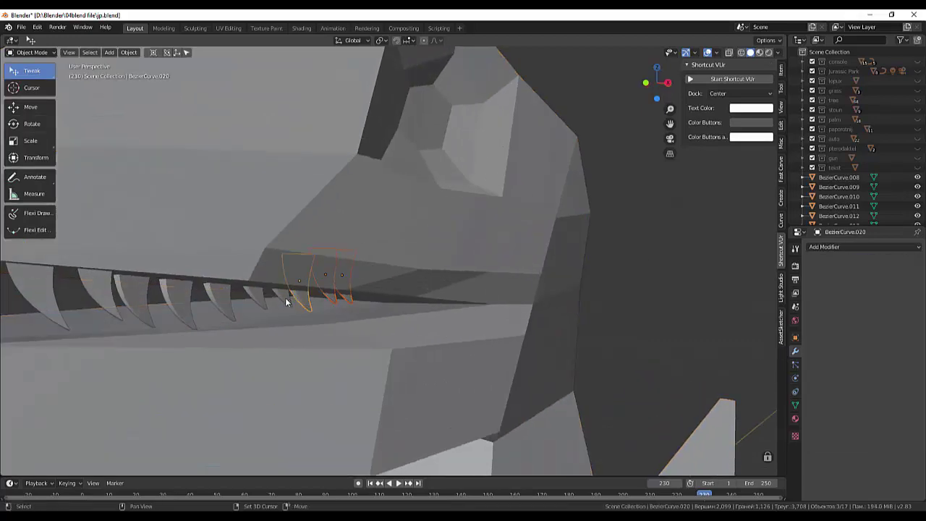
{"action": "middle_click_drag", "start_coordinate": [145, 305], "coordinate": [391, 280]}
{"action": "left_click", "coordinate": [129, 52]}
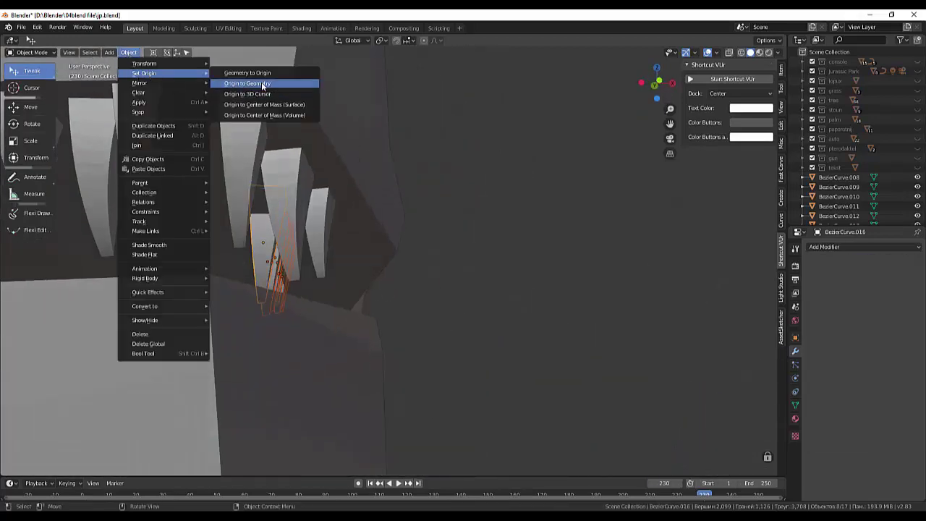
{"action": "left_click", "coordinate": [261, 82]}
{"action": "mouse_move", "coordinate": [261, 82]}
{"action": "middle_mouse_down"}
{"action": "mouse_move", "coordinate": [537, 217]}
{"action": "mouse_move", "coordinate": [550, 180]}
{"action": "mouse_move", "coordinate": [534, 202]}
{"action": "mouse_move", "coordinate": [367, 201]}
{"action": "middle_mouse_up"}
- Rotate the teeth about Z, nudge them, and turn them a further -10.7°
{"action": "key", "text": "r"}
{"action": "key", "text": "z"}
{"action": "left_click", "coordinate": [528, 207]}
{"action": "key", "text": "g"}
{"action": "left_click", "coordinate": [451, 221]}
{"action": "scroll", "coordinate": [492, 226], "scroll_direction": "up", "scroll_amount": 5}
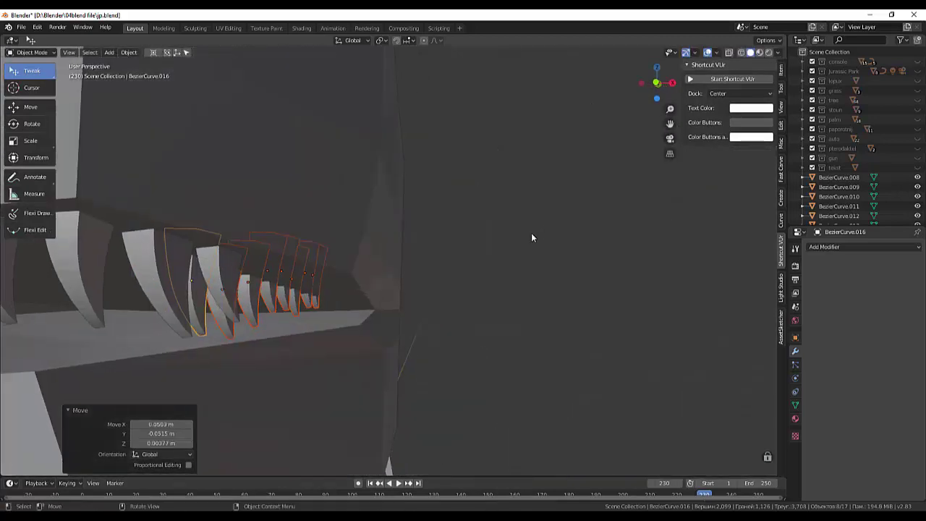
{"action": "key", "text": "r"}
{"action": "key", "text": "z"}
{"action": "left_click", "coordinate": [547, 235]}
- Reposition the teeth along the jaw from top view, then select all tooth curves
{"action": "middle_click_drag", "start_coordinate": [410, 230], "coordinate": [216, 231]}
{"action": "key", "text": "KP_7"}
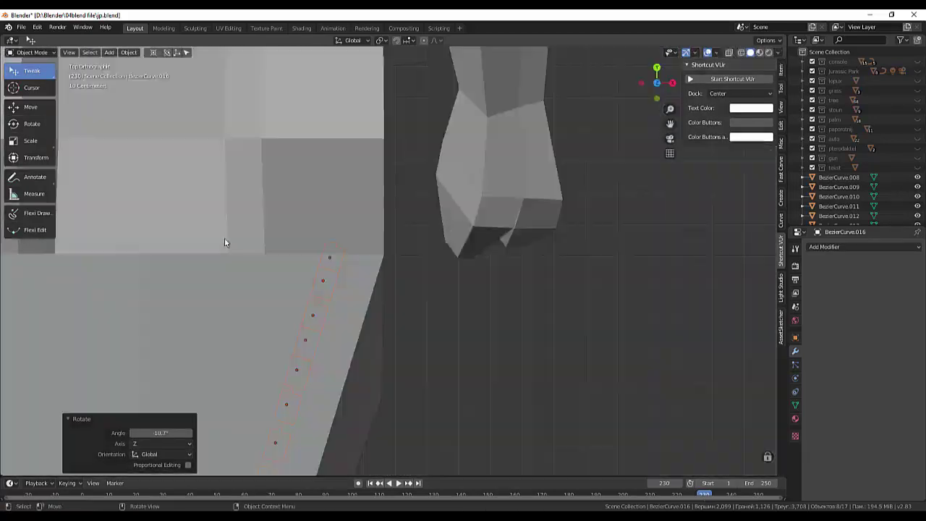
{"action": "key", "text": "ctrl+z"}
{"action": "mouse_move", "coordinate": [348, 340]}
{"action": "middle_mouse_down"}
{"action": "mouse_move", "coordinate": [308, 247]}
{"action": "mouse_move", "coordinate": [555, 241]}
{"action": "middle_mouse_up"}
{"action": "scroll", "coordinate": [312, 257], "scroll_direction": "up", "scroll_amount": 3}
{"action": "key", "text": "g"}
{"action": "left_click", "coordinate": [319, 266]}
{"action": "scroll", "coordinate": [696, 215], "scroll_direction": "up", "scroll_amount": 3}
{"action": "scroll", "coordinate": [612, 207], "scroll_direction": "down", "scroll_amount": 3}
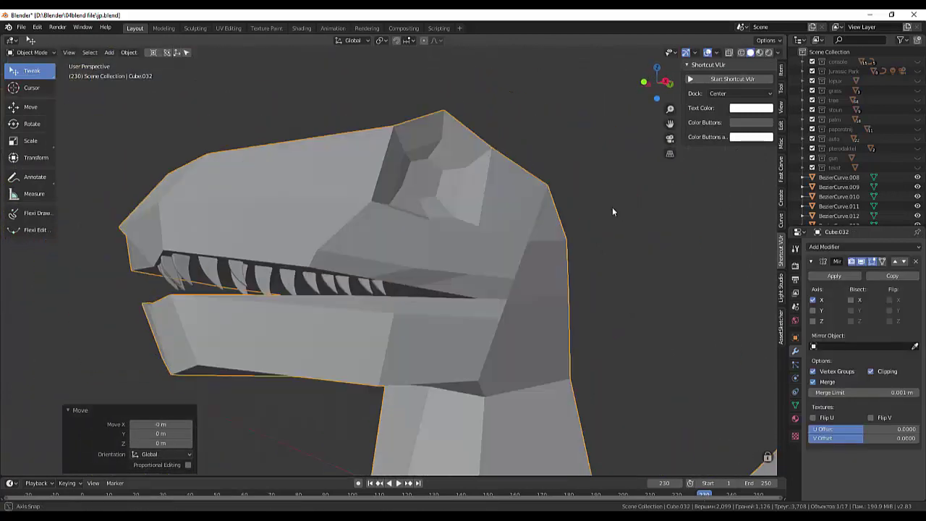
{"action": "left_click", "coordinate": [249, 279]}
{"action": "left_click", "coordinate": [316, 291]}
{"action": "middle_click_drag", "start_coordinate": [315, 291], "coordinate": [330, 311]}
{"action": "left_click", "coordinate": [496, 241]}
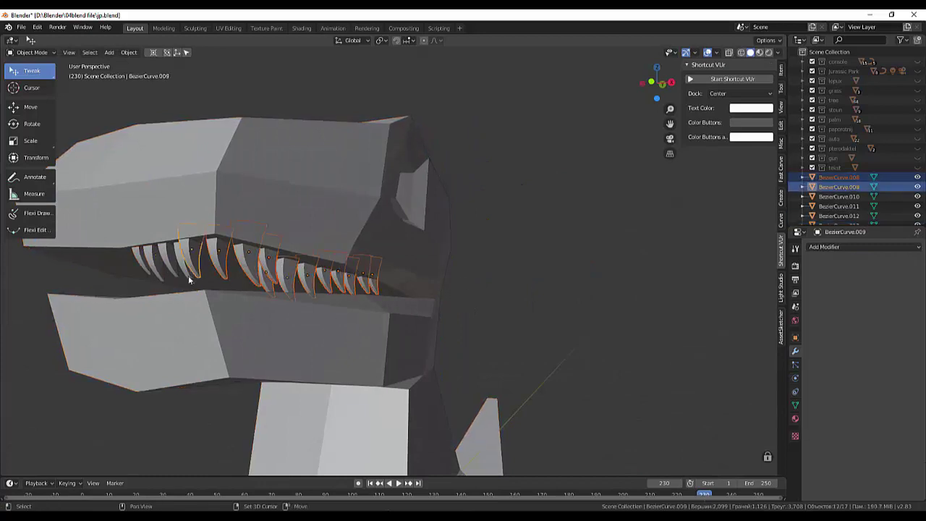
- Join the teeth into BezierCurve.013 with Ctrl+J and add a Mirror modifier
{"action": "key", "text": "ctrl+j"}
{"action": "left_click", "coordinate": [861, 247]}
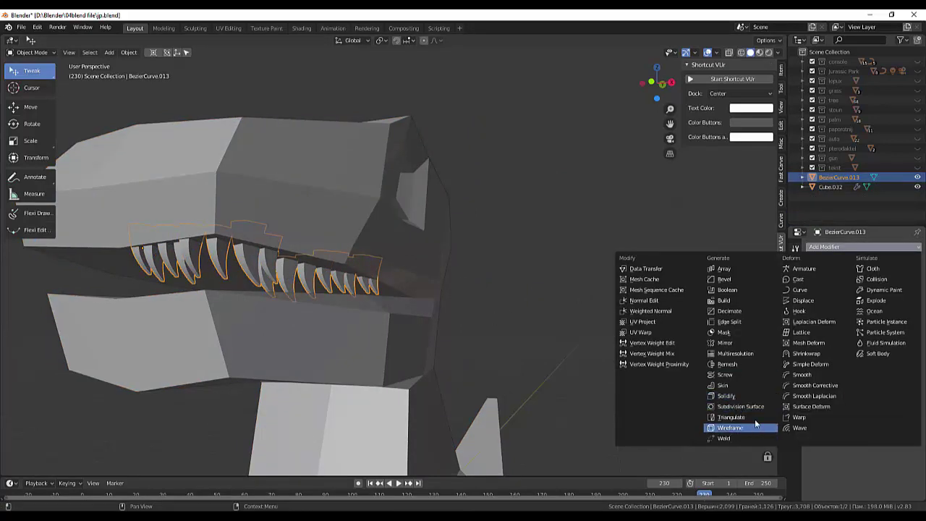
{"action": "left_click", "coordinate": [725, 342]}
{"action": "middle_click_drag", "start_coordinate": [550, 347], "coordinate": [350, 383]}
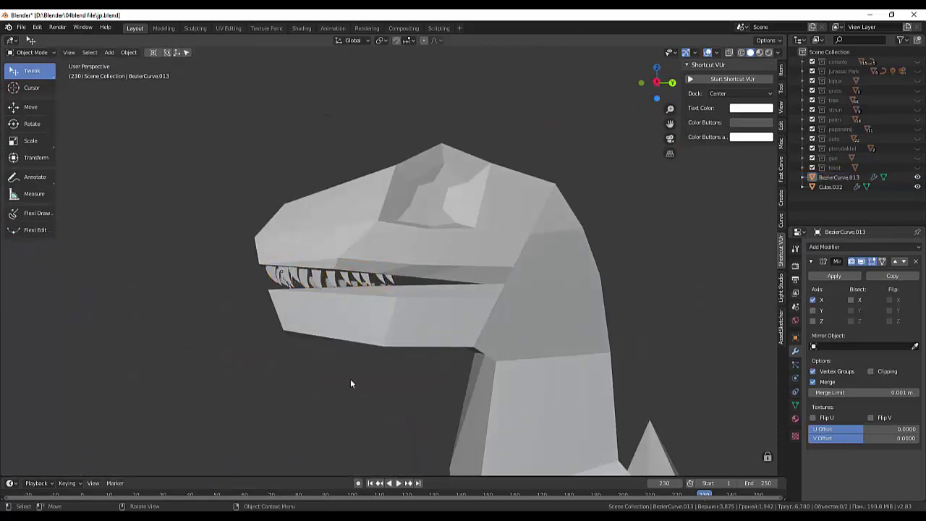
{"action": "left_click", "coordinate": [294, 381]}
{"action": "mouse_move", "coordinate": [295, 380]}
{"action": "middle_mouse_down"}
{"action": "mouse_move", "coordinate": [433, 382]}
{"action": "mouse_move", "coordinate": [420, 296]}
{"action": "middle_mouse_up"}
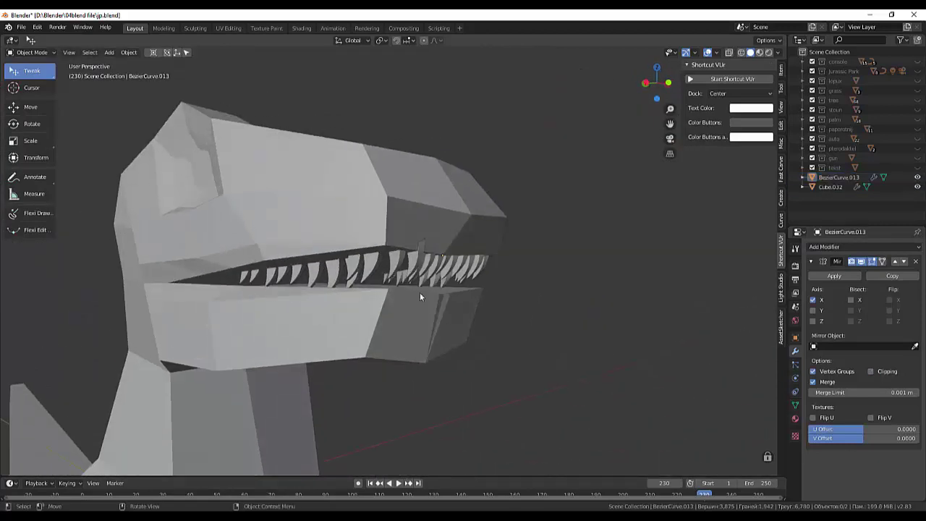
{"action": "left_click", "coordinate": [420, 297]}
{"action": "scroll", "coordinate": [422, 293], "scroll_direction": "down", "scroll_amount": 3}
{"action": "scroll", "coordinate": [362, 362], "scroll_direction": "down", "scroll_amount": 3}
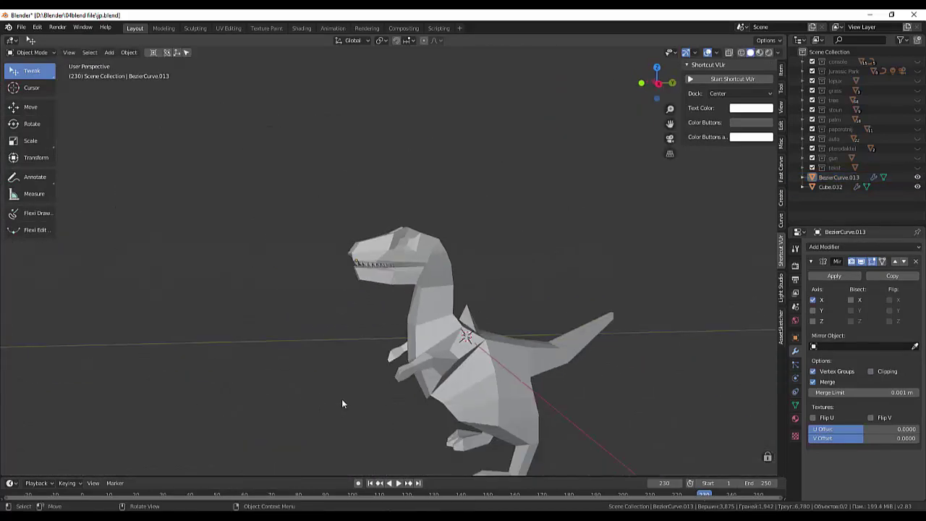
{"action": "mouse_move", "coordinate": [342, 403]}
{"action": "middle_mouse_down"}
{"action": "mouse_move", "coordinate": [529, 376]}
{"action": "mouse_move", "coordinate": [567, 407]}
{"action": "mouse_move", "coordinate": [476, 363]}
{"action": "mouse_move", "coordinate": [444, 374]}
{"action": "mouse_move", "coordinate": [472, 449]}
{"action": "mouse_move", "coordinate": [516, 407]}
{"action": "mouse_move", "coordinate": [410, 426]}
{"action": "middle_mouse_up"}
- Add a new edge loop across the T-rex body mesh and shift it vertically
{"action": "left_click", "coordinate": [476, 359]}
{"action": "left_click", "coordinate": [32, 52]}
{"action": "left_click", "coordinate": [29, 71]}
{"action": "key", "text": "ctrl+r"}
{"action": "left_click", "coordinate": [463, 355]}
{"action": "key", "text": "g"}
{"action": "left_click", "coordinate": [466, 466]}
{"action": "scroll", "coordinate": [517, 408], "scroll_direction": "down", "scroll_amount": 4}
{"action": "scroll", "coordinate": [517, 407], "scroll_direction": "up", "scroll_amount": 3}
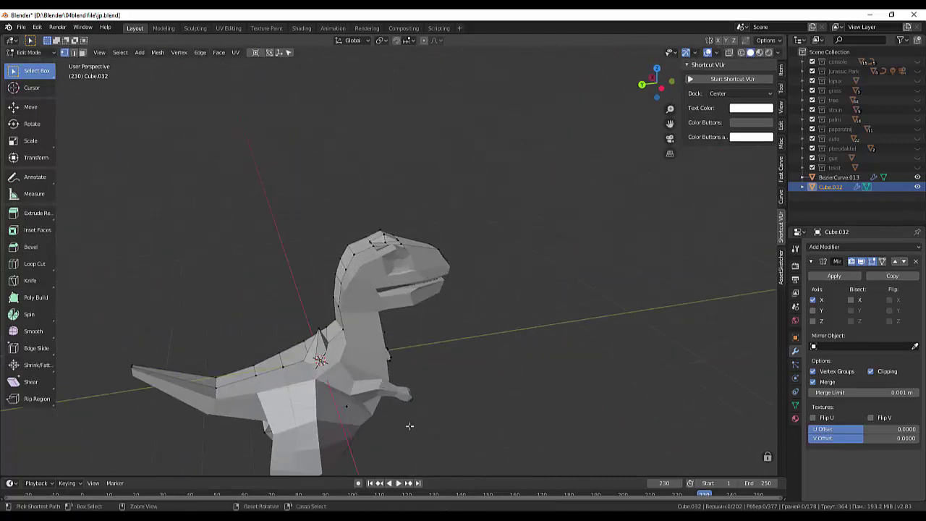
- Undo a trial vertex move and dissolve the unwanted vertices on the body
{"action": "key", "text": "Tab"}
{"action": "key", "text": "Tab"}
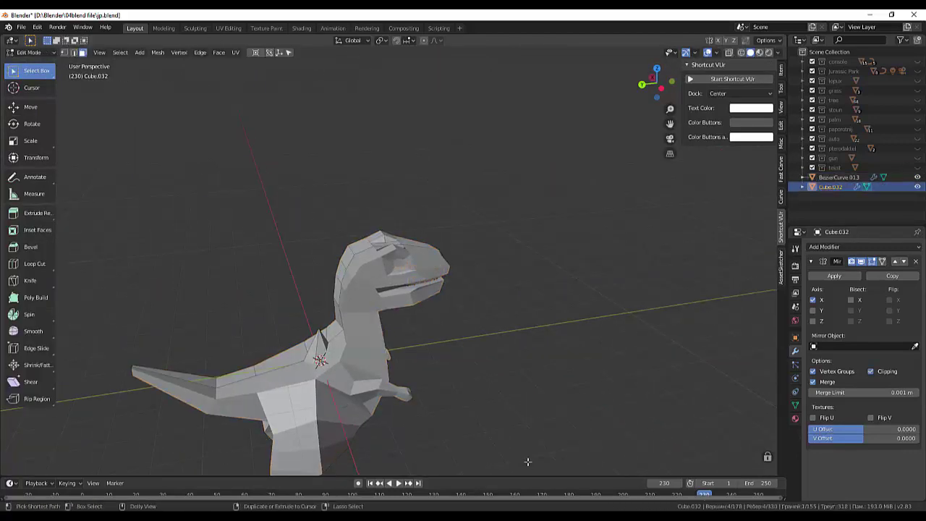
{"action": "middle_click_drag", "start_coordinate": [486, 460], "coordinate": [539, 366]}
{"action": "key", "text": "g"}
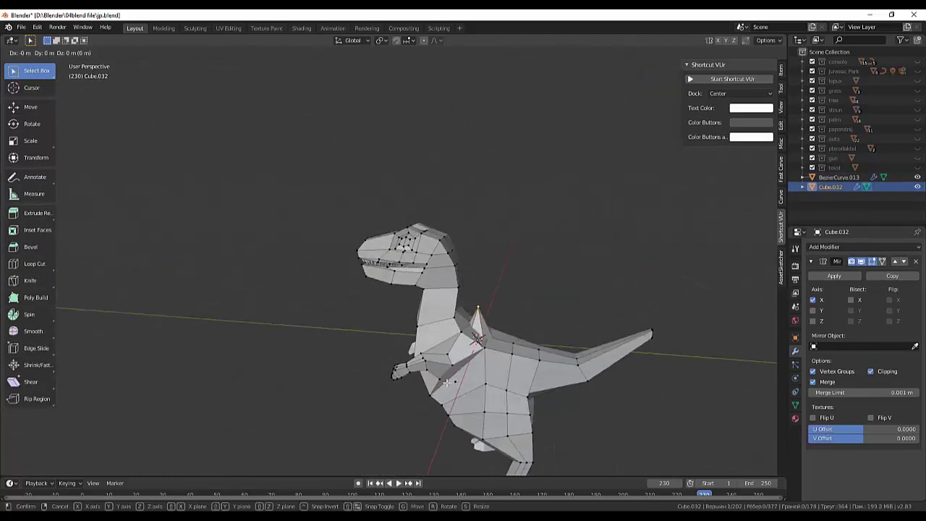
{"action": "left_click", "coordinate": [415, 53]}
{"action": "key", "text": "ctrl+z"}
{"action": "key", "text": "x"}
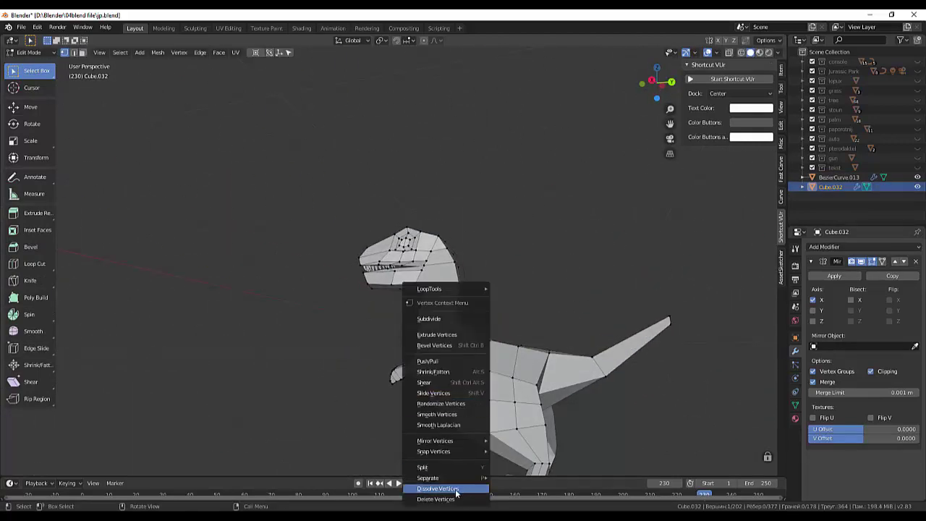
{"action": "left_click", "coordinate": [463, 391]}
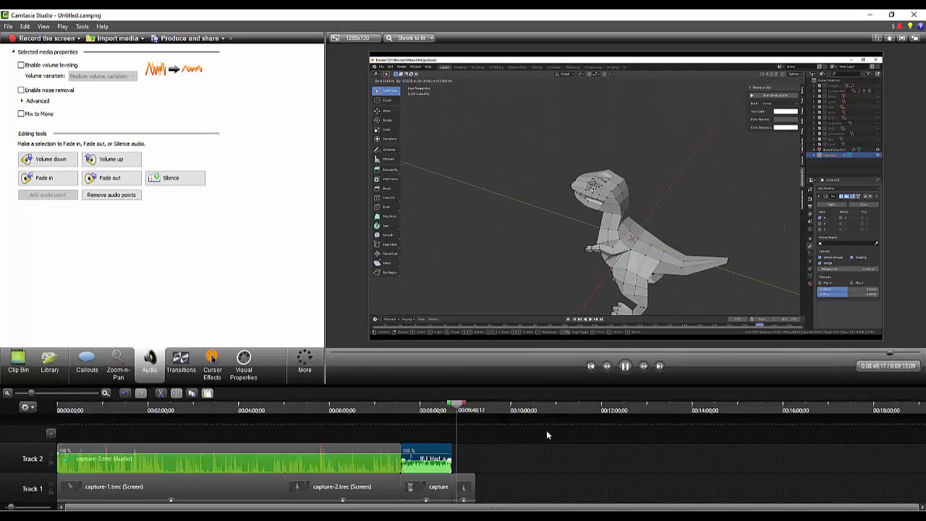